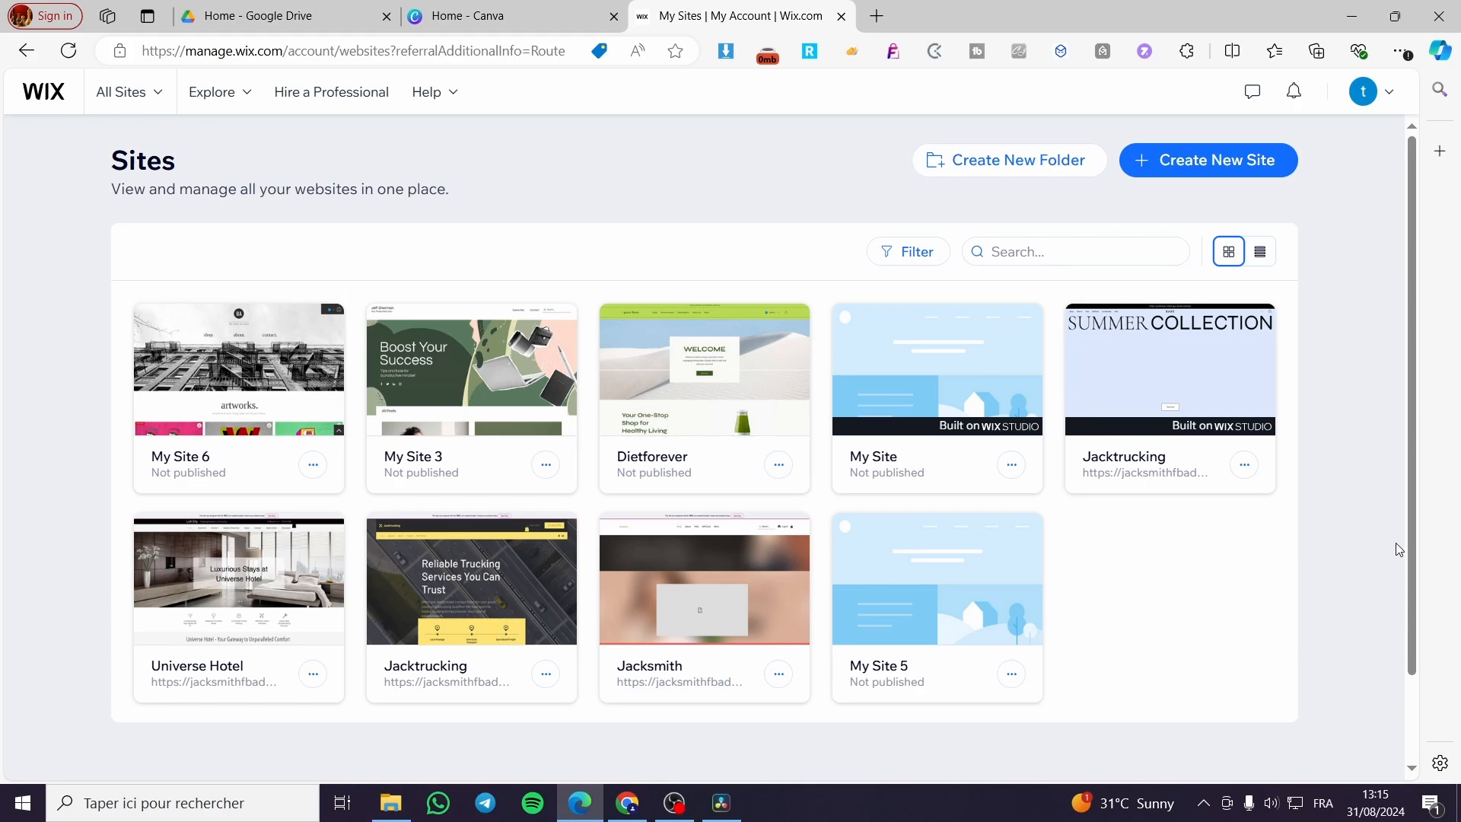
# Open the dashboard of the Jacktrucking site built on Wix Studio and dismiss the payment method banner.
pyautogui.click(1181, 366)
pyautogui.moveTo(1207, 370)
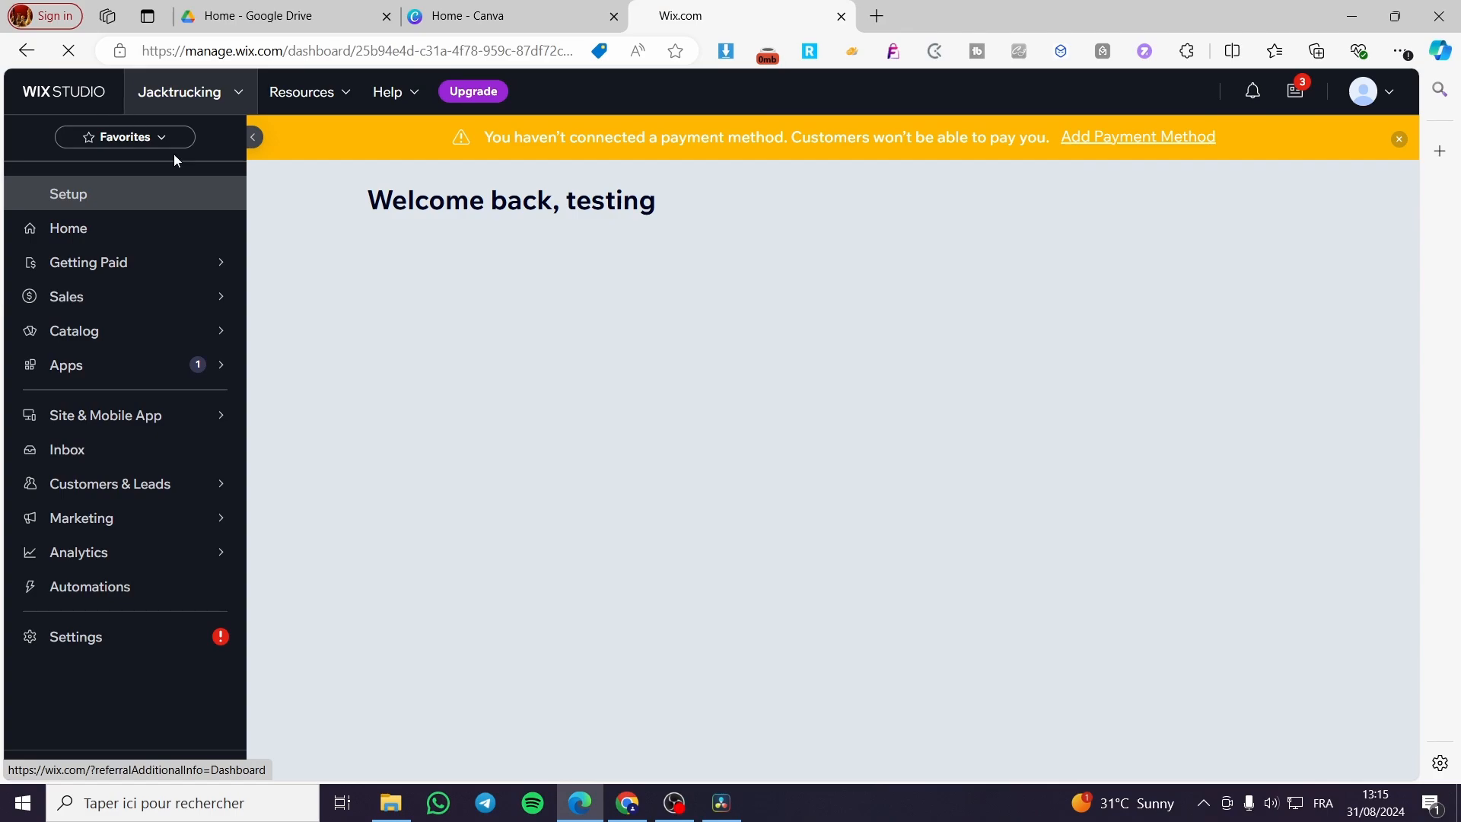
pyautogui.click(1400, 140)
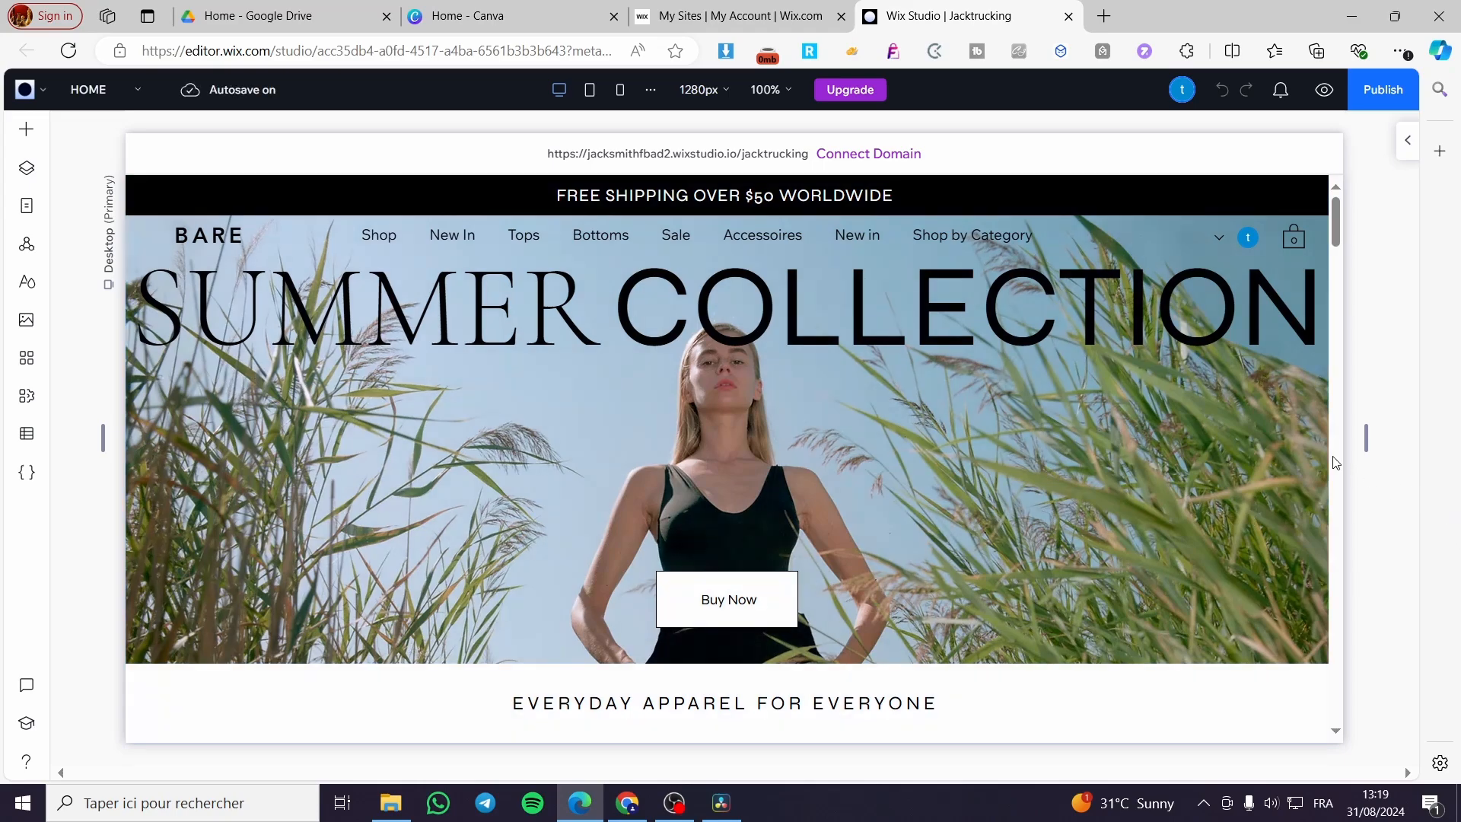
# Look through the home page from the hero to the Shop by Category section, inspect its section grid, and collapse the inspector.
pyautogui.scroll(-5, 1300, 379)
pyautogui.scroll(5, 1300, 378)
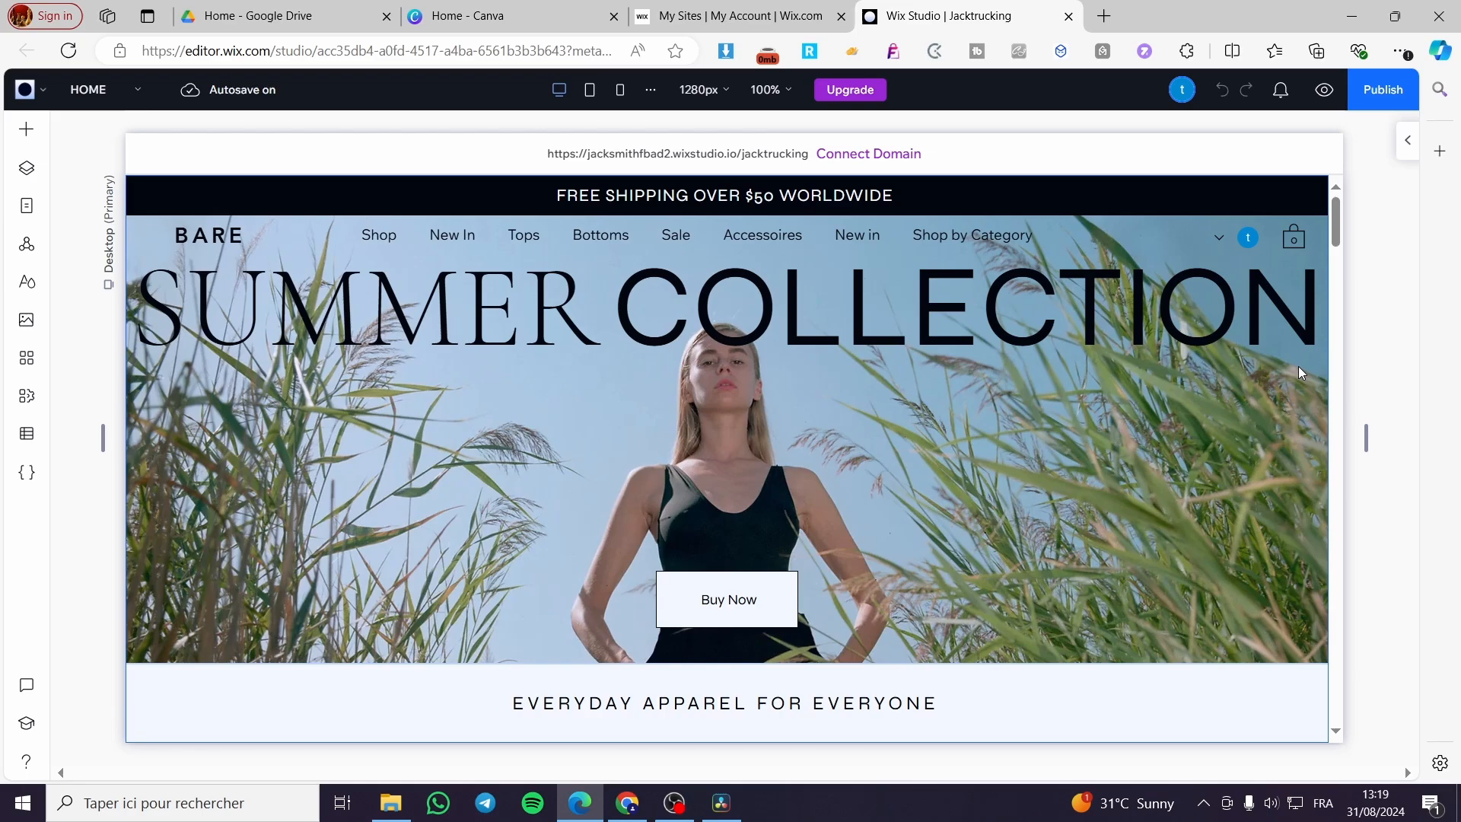
pyautogui.scroll(-7, 1151, 374)
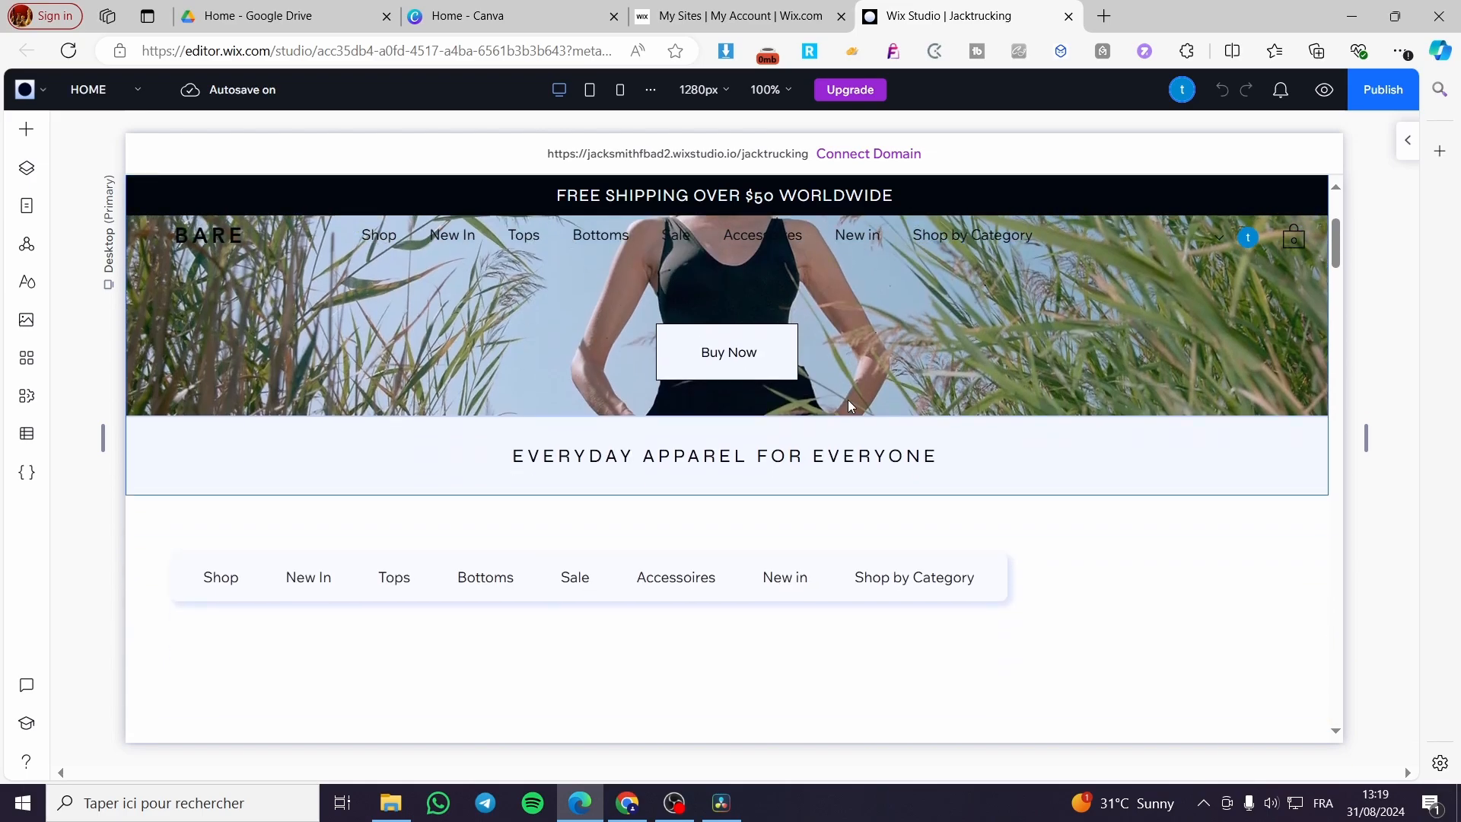
pyautogui.scroll(-5, 880, 410)
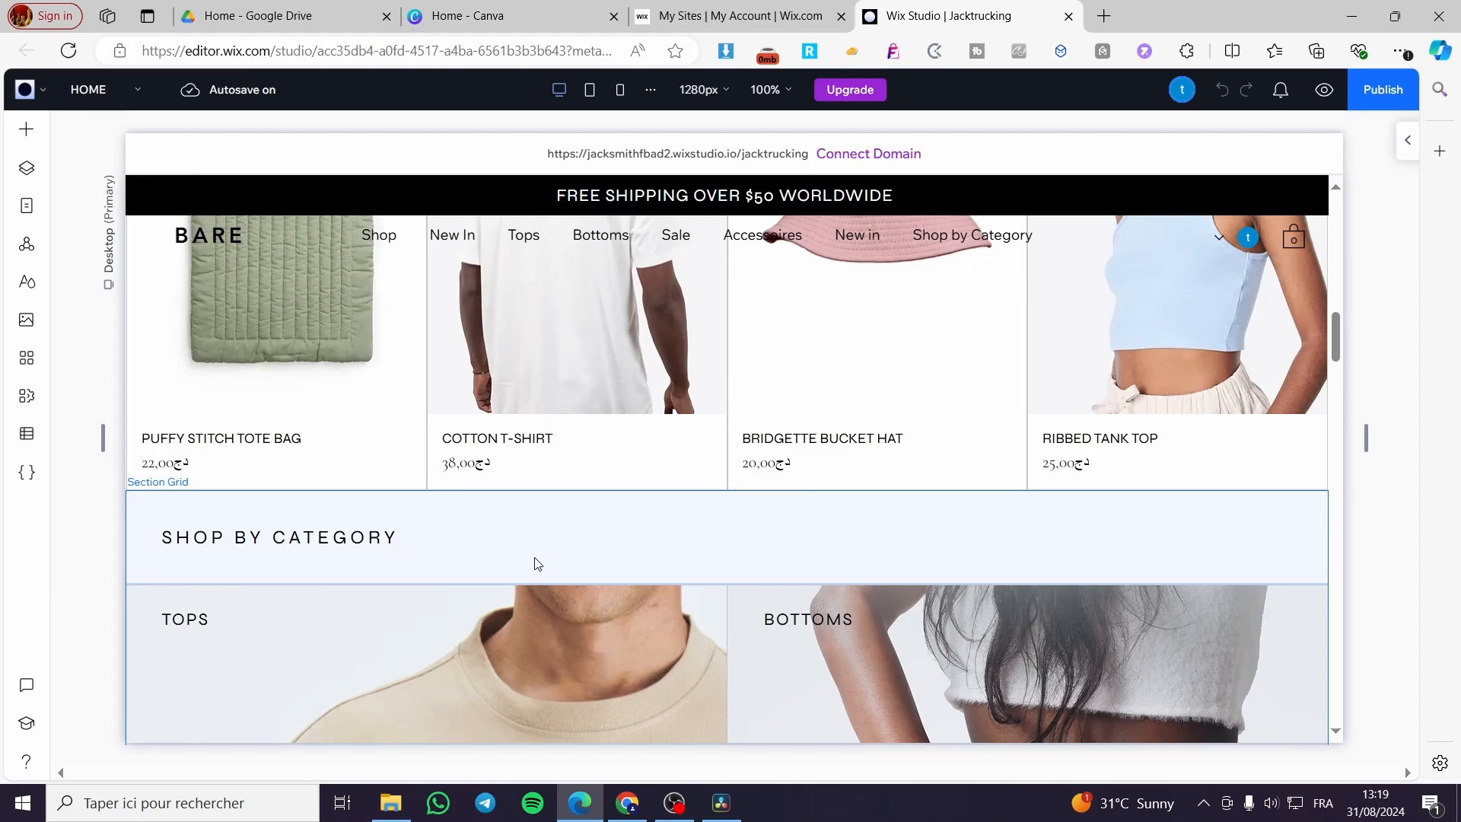
pyautogui.click(535, 563)
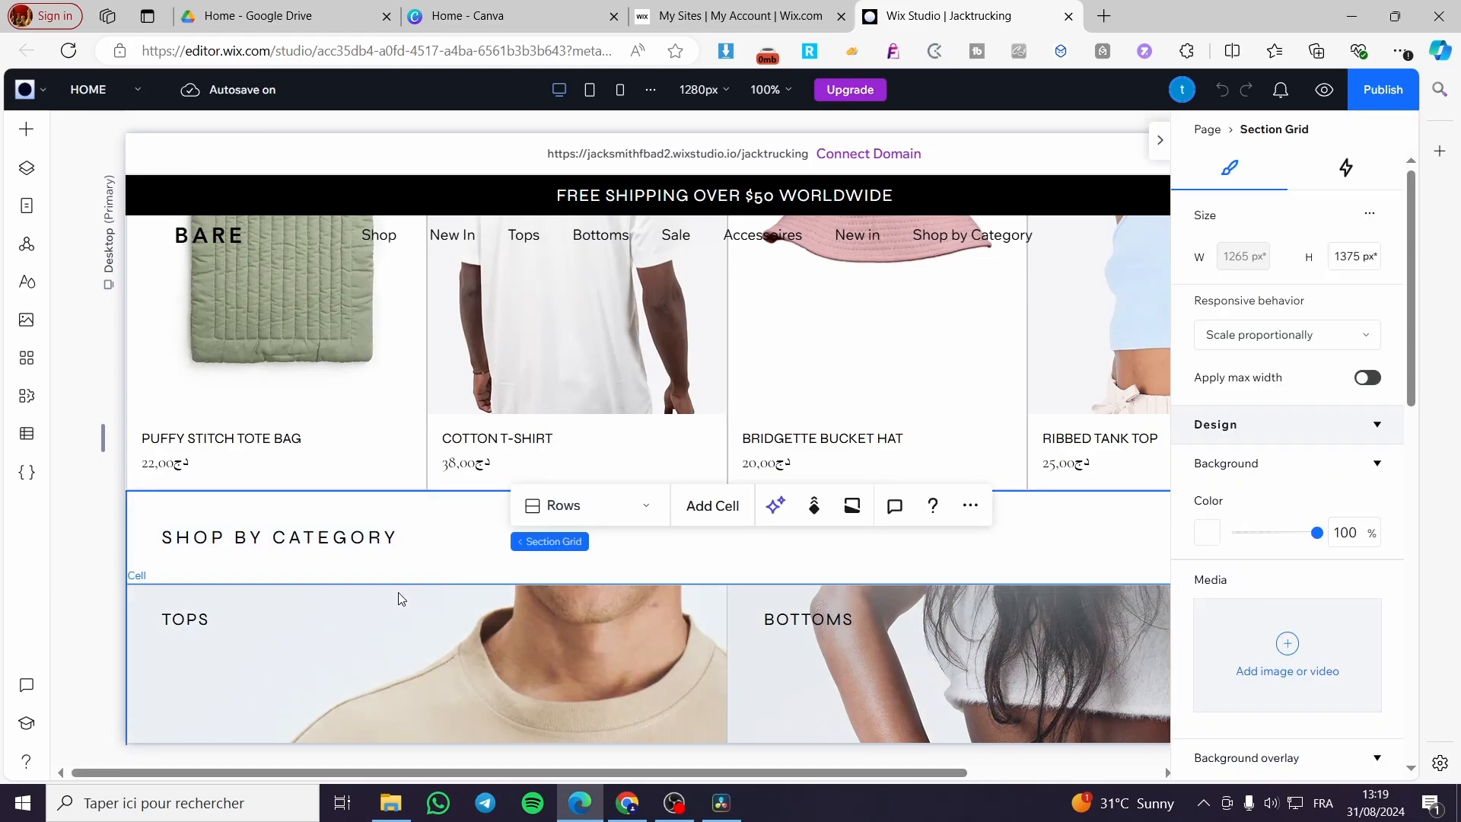
pyautogui.click(114, 548)
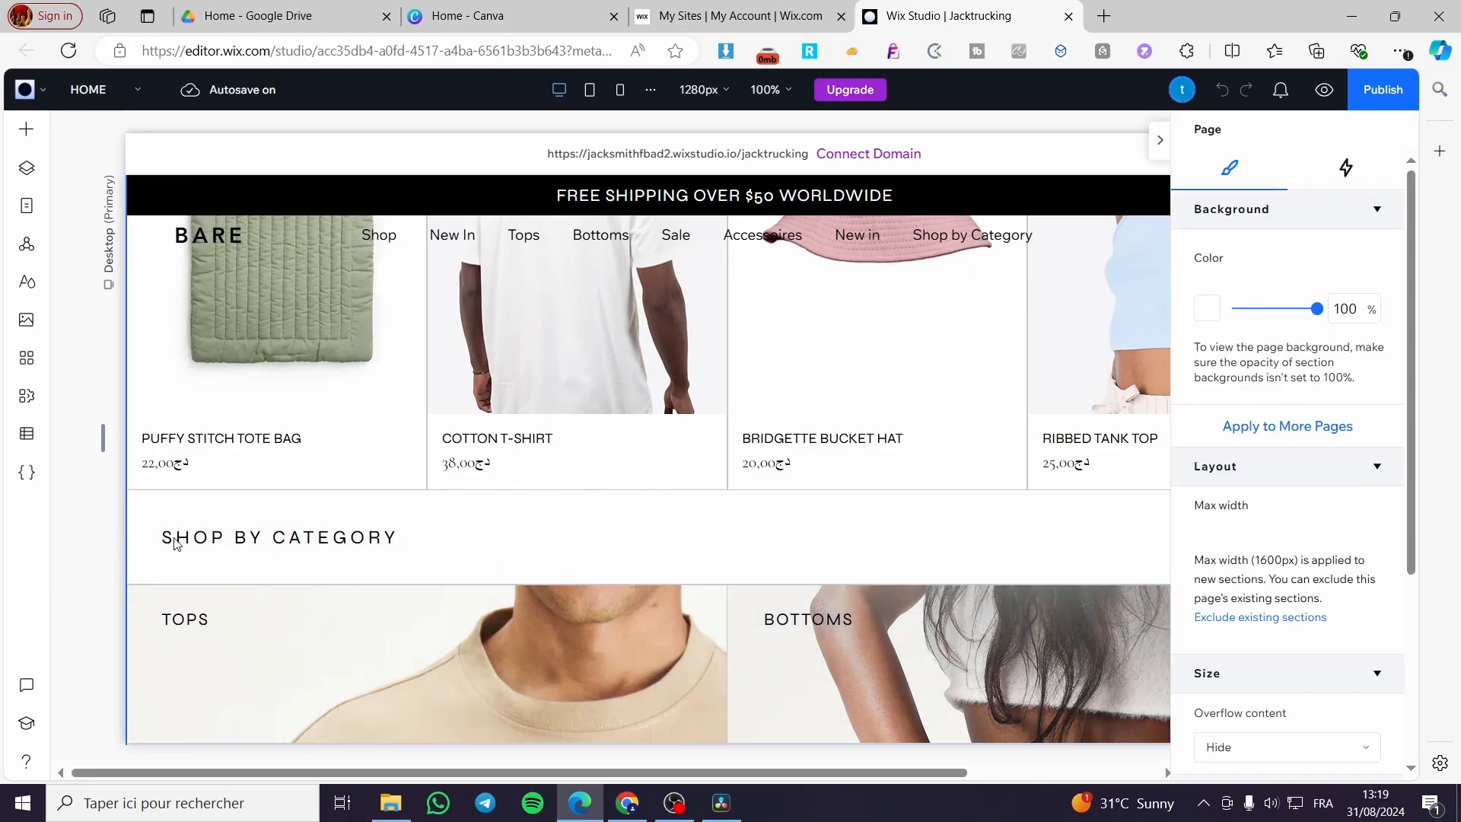
pyautogui.scroll(-10, 175, 544)
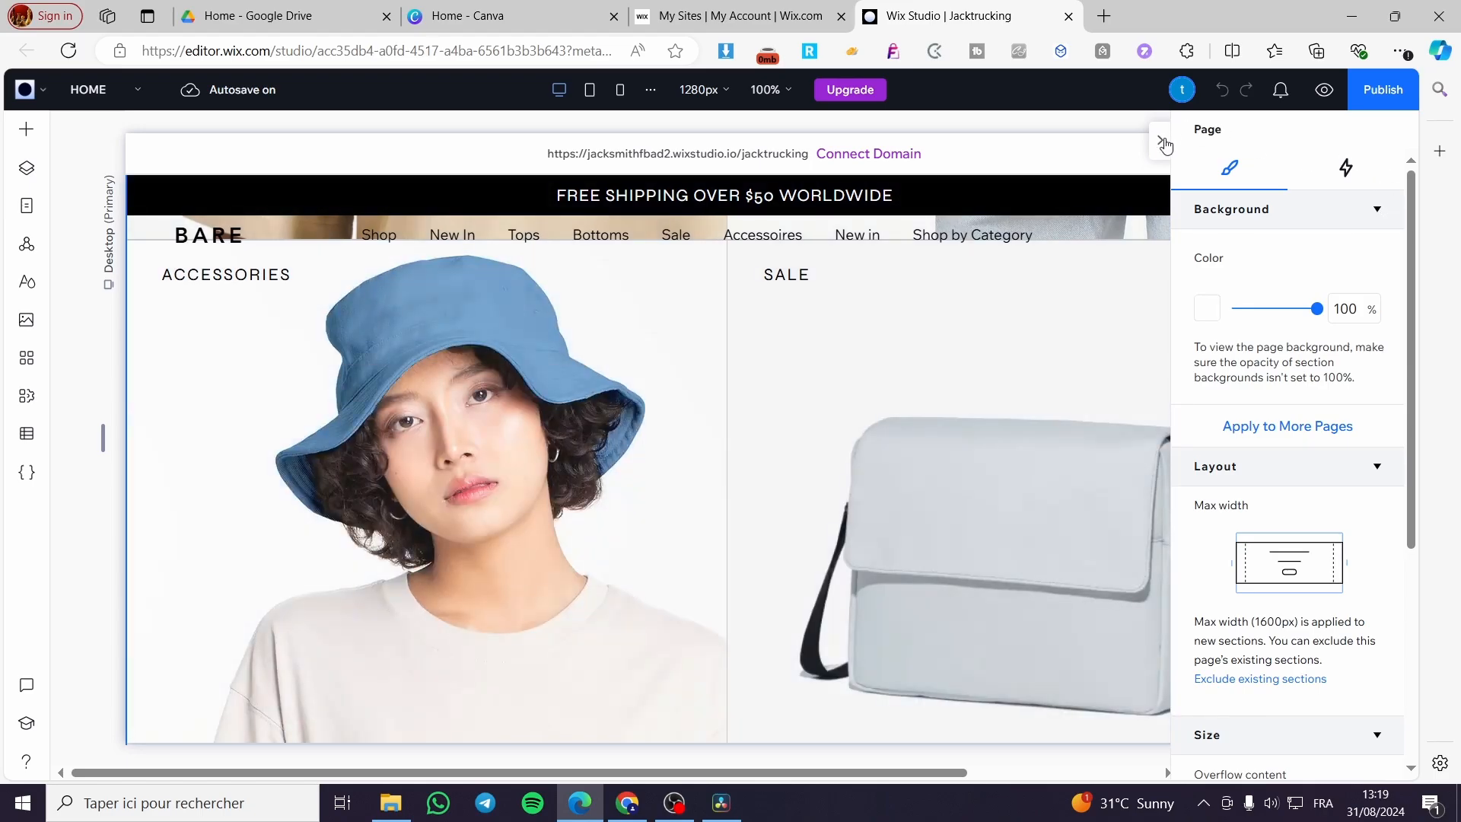
pyautogui.click(1160, 140)
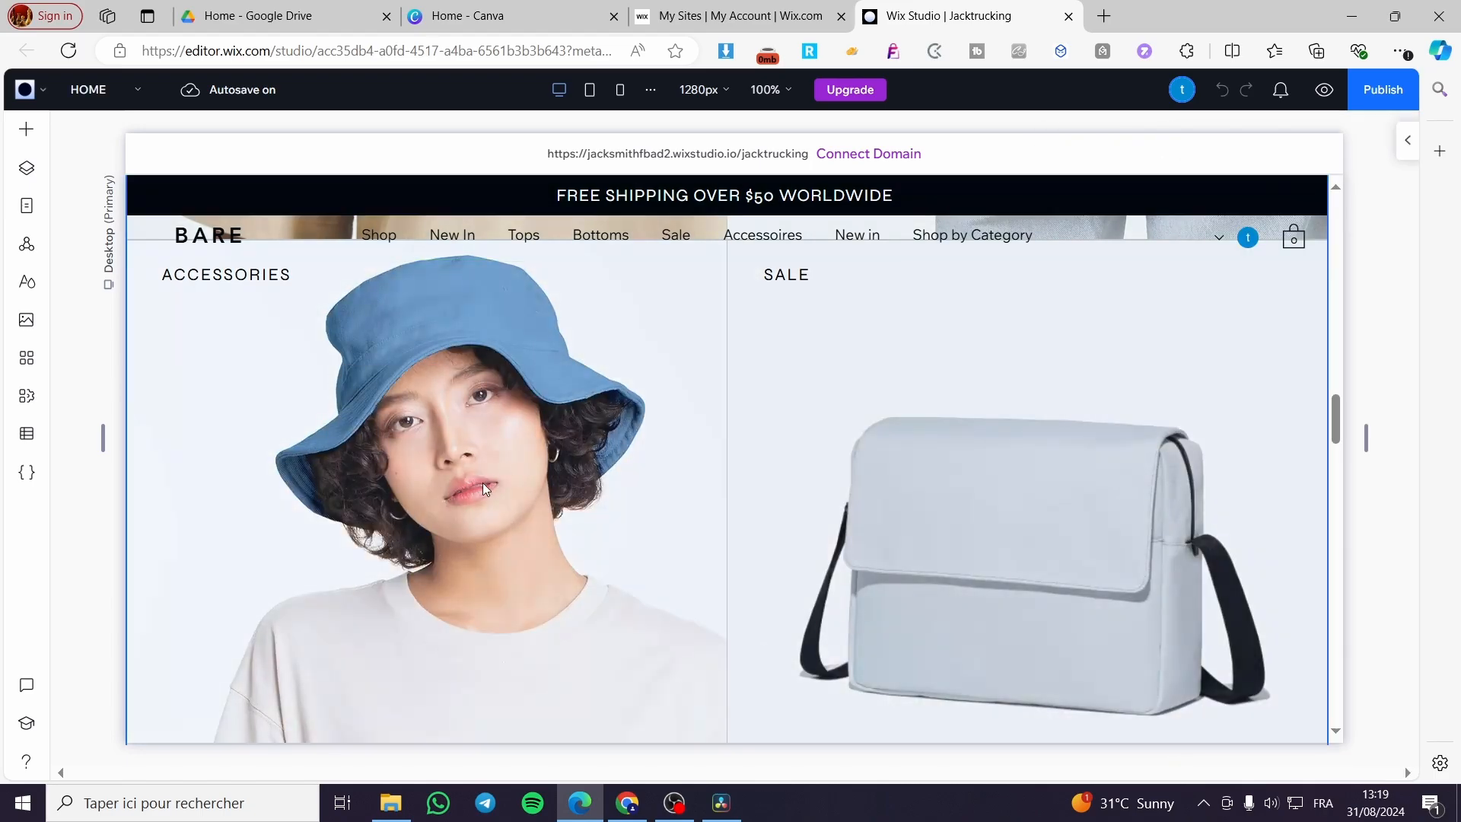
# Examine the cells and category items of the Shop by Category section and the product sections around it.
pyautogui.click(273, 277)
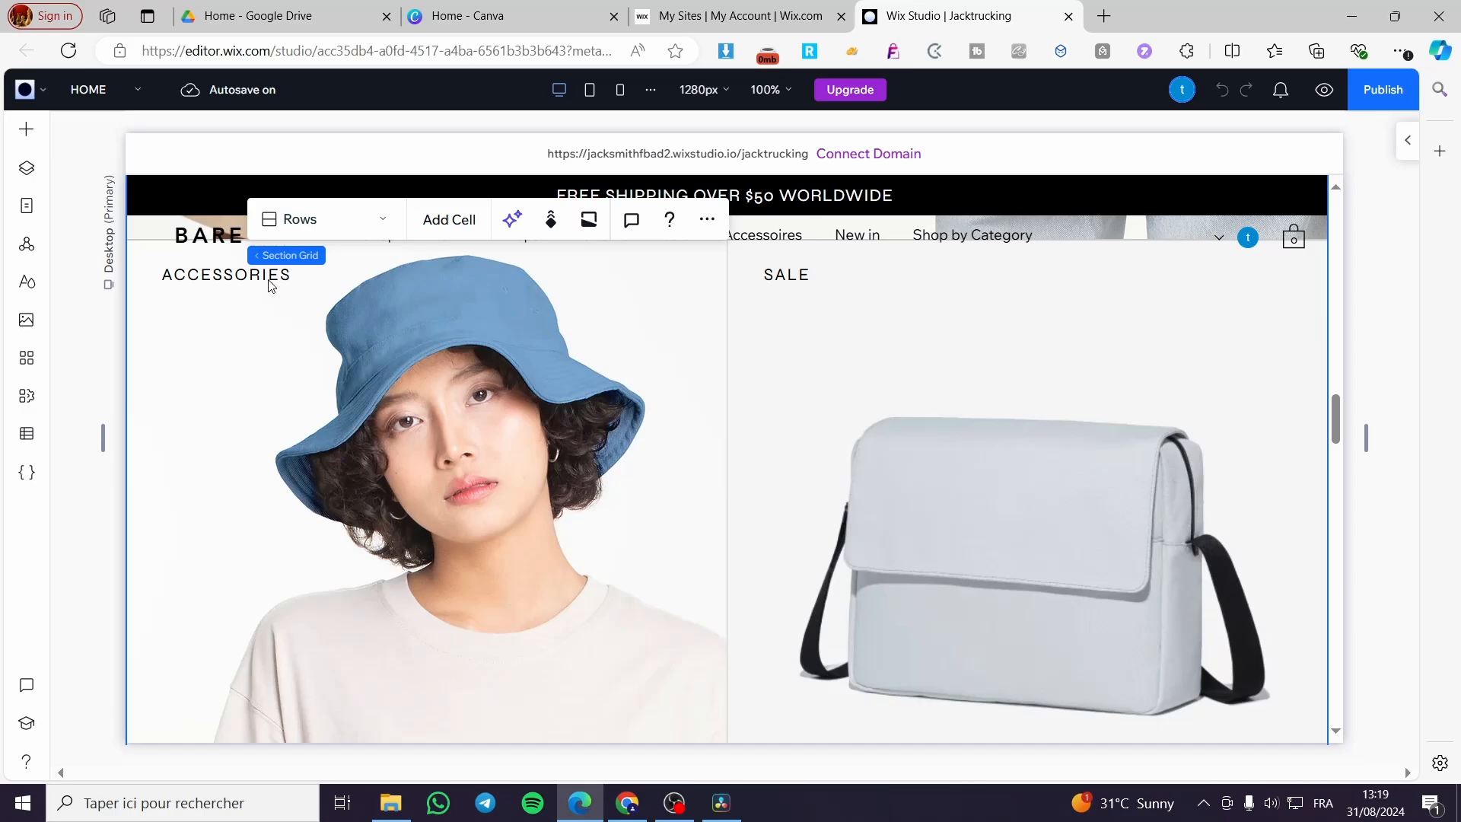
pyautogui.scroll(4, 293, 320)
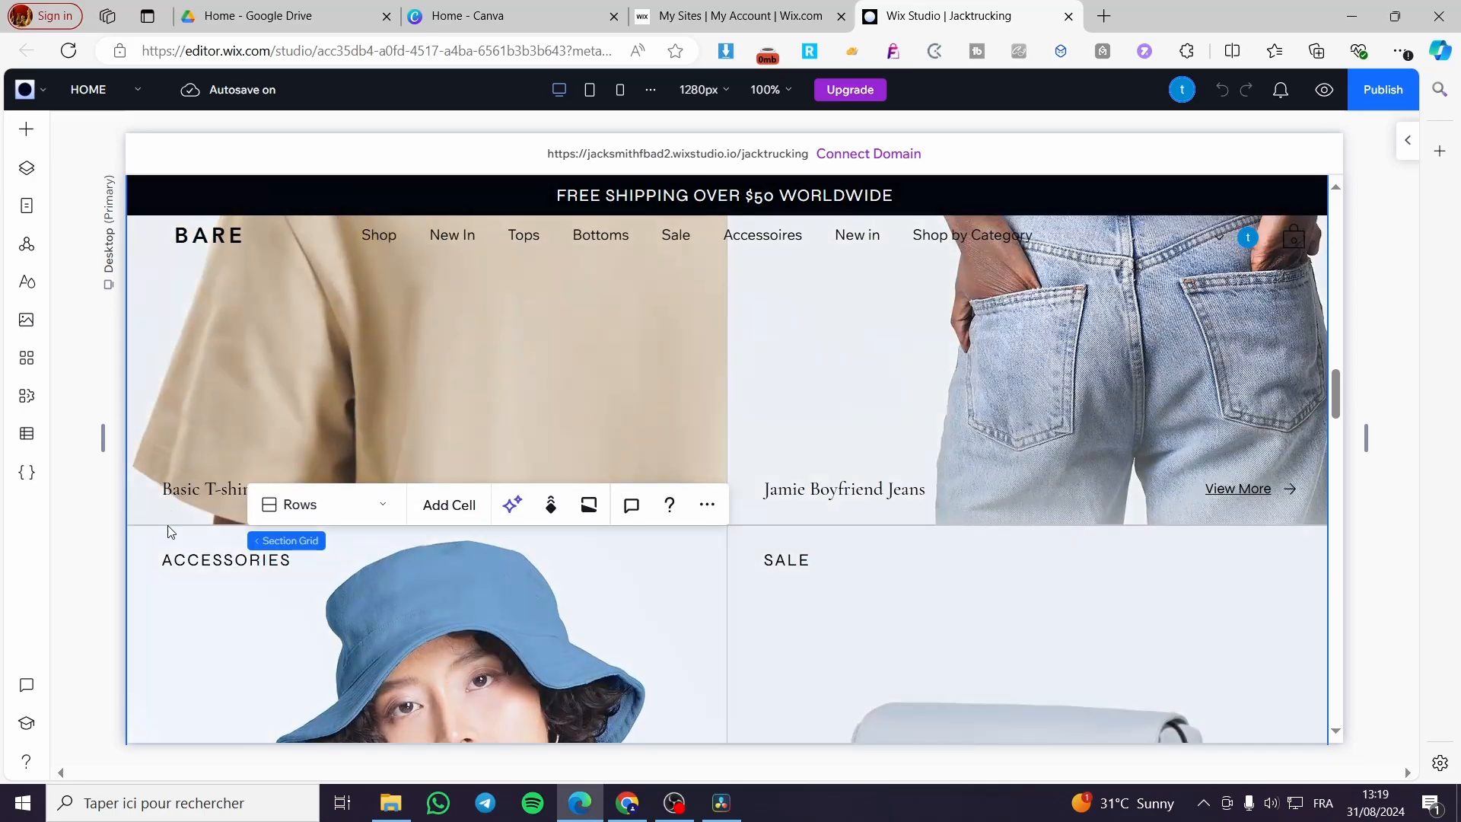
pyautogui.click(161, 557)
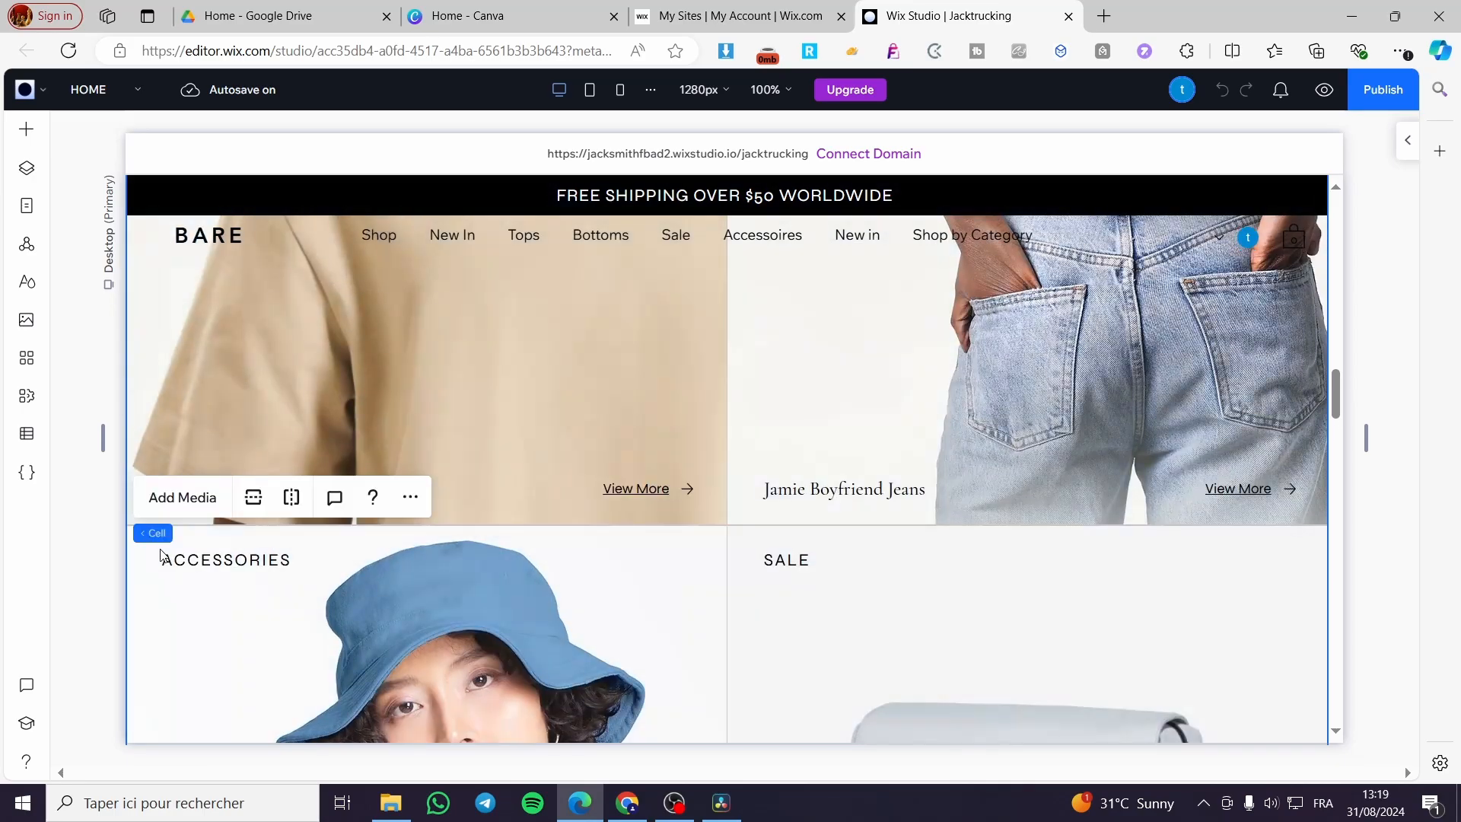
pyautogui.click(199, 543)
pyautogui.click(334, 617)
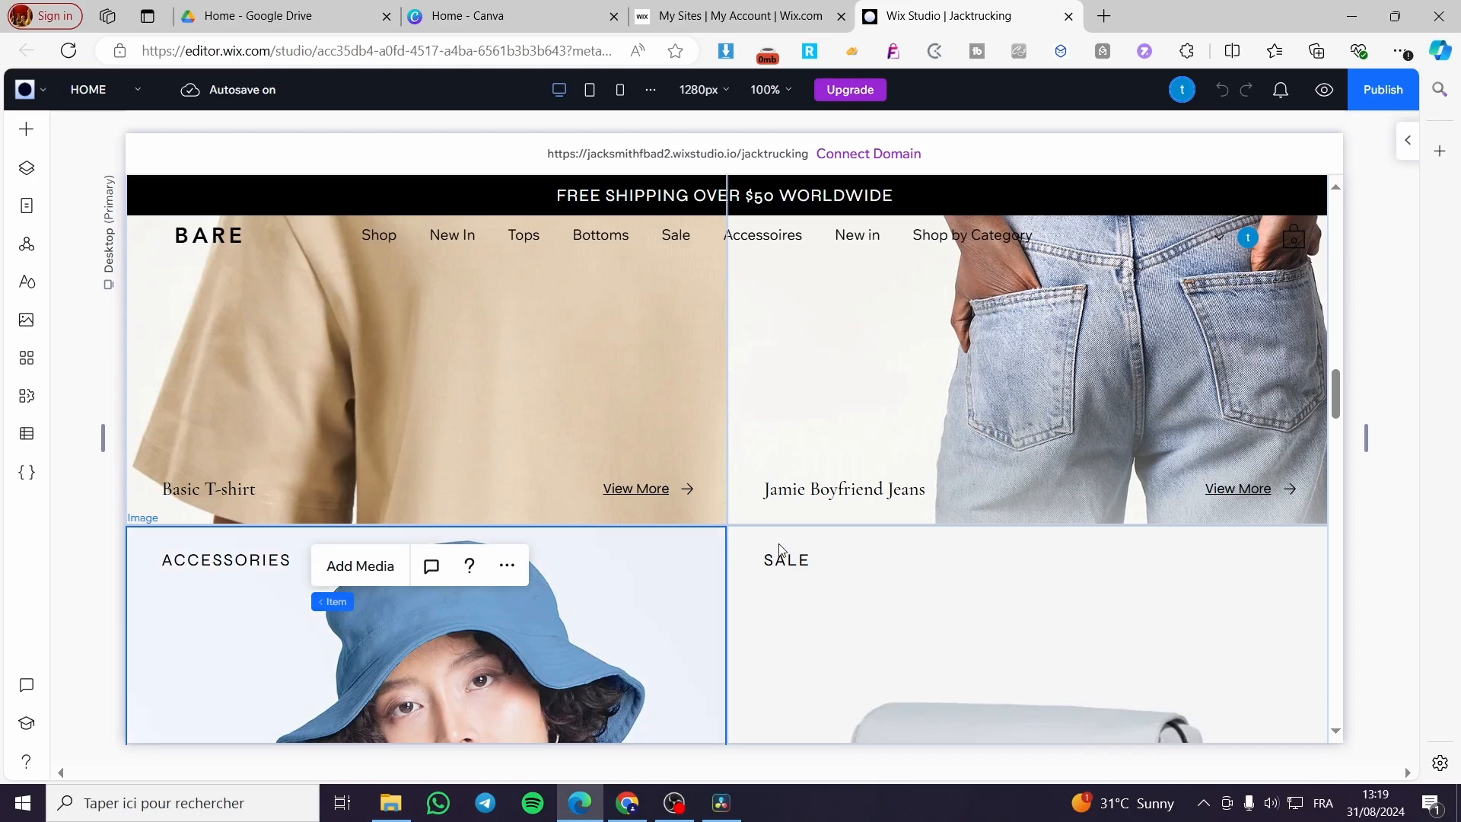
pyautogui.scroll(5, 780, 550)
pyautogui.click(744, 456)
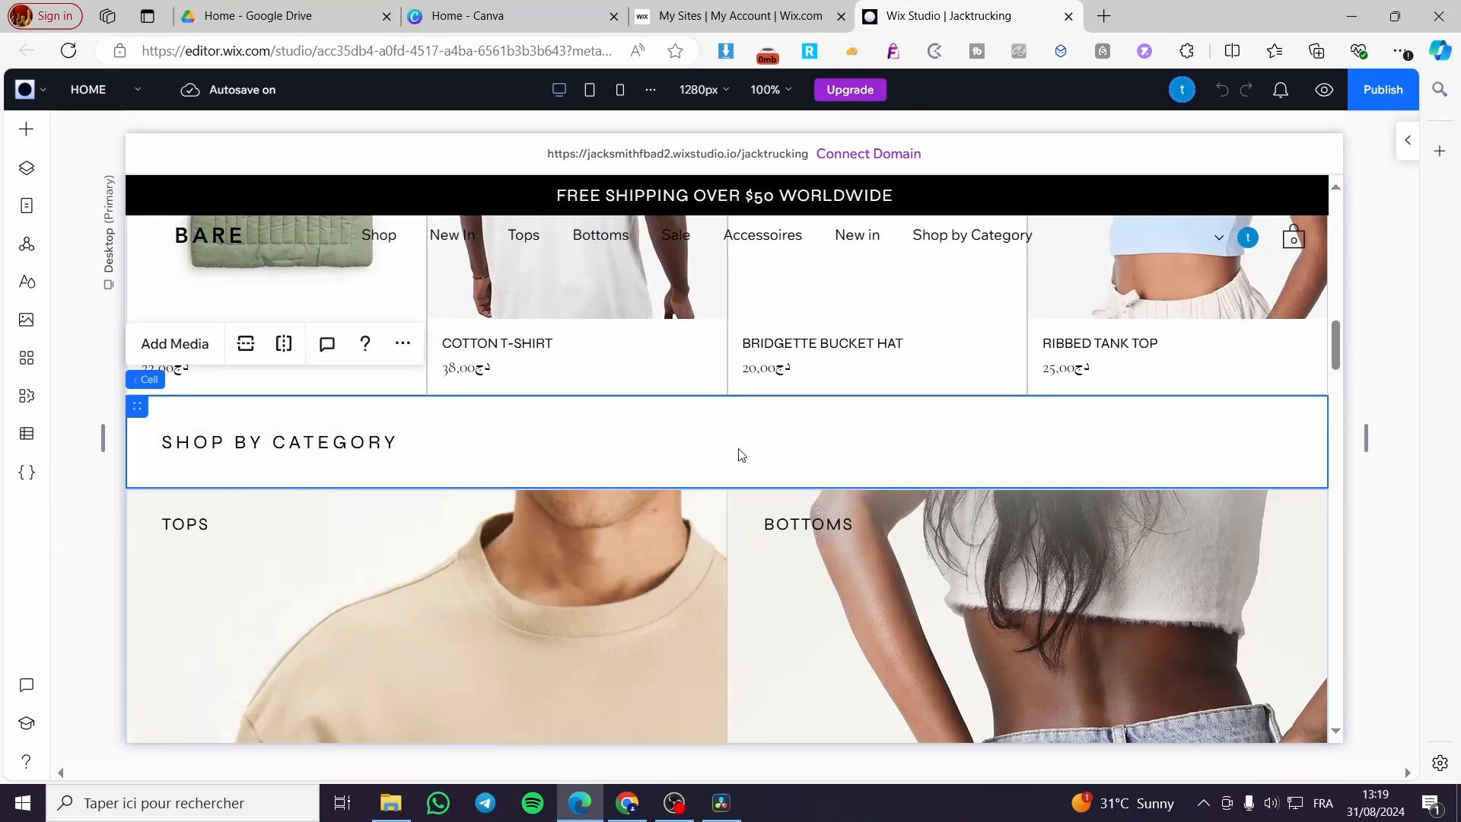
pyautogui.click(278, 454)
pyautogui.scroll(5, 259, 472)
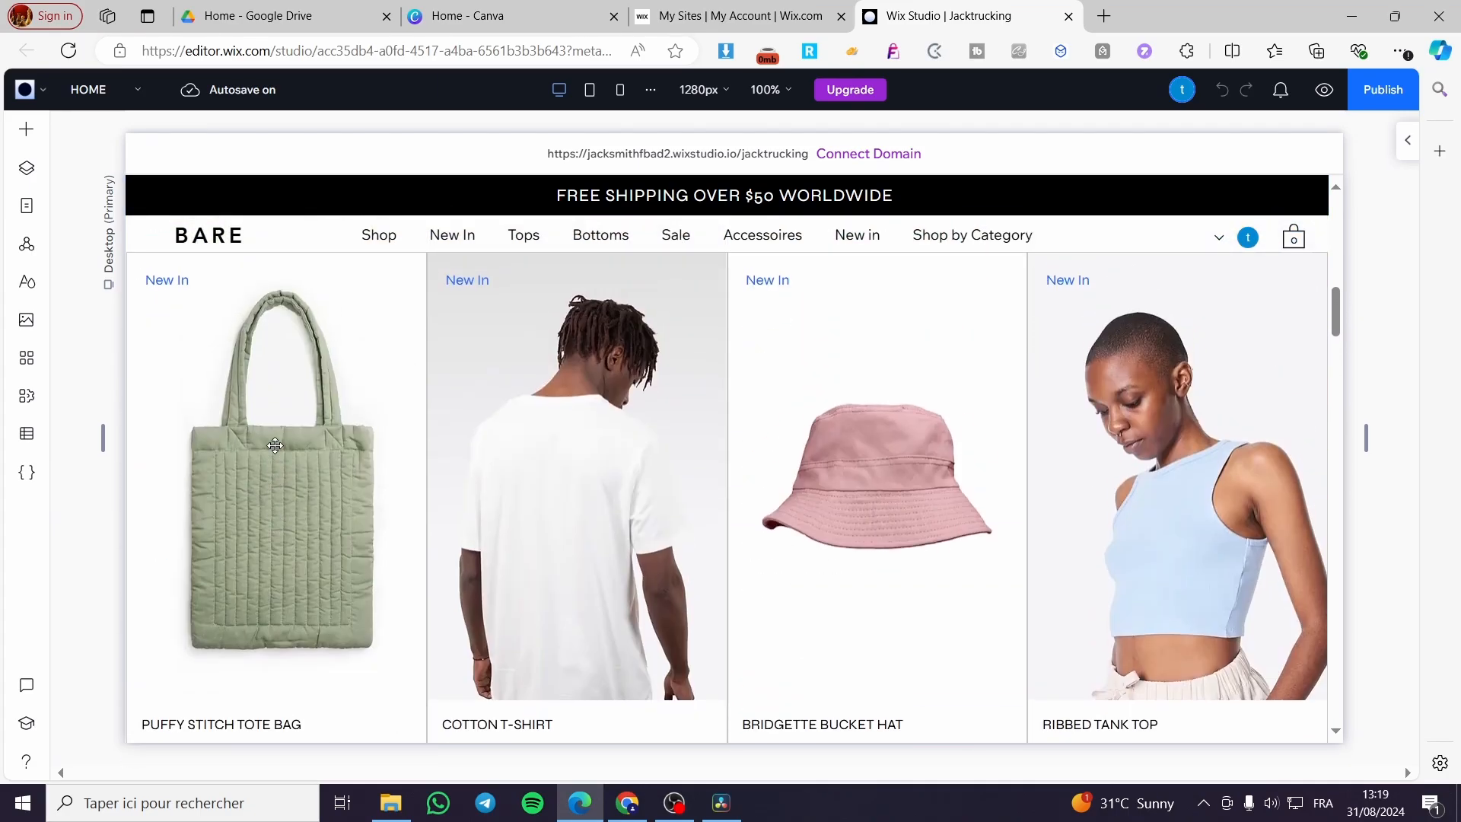
pyautogui.scroll(-10, 440, 488)
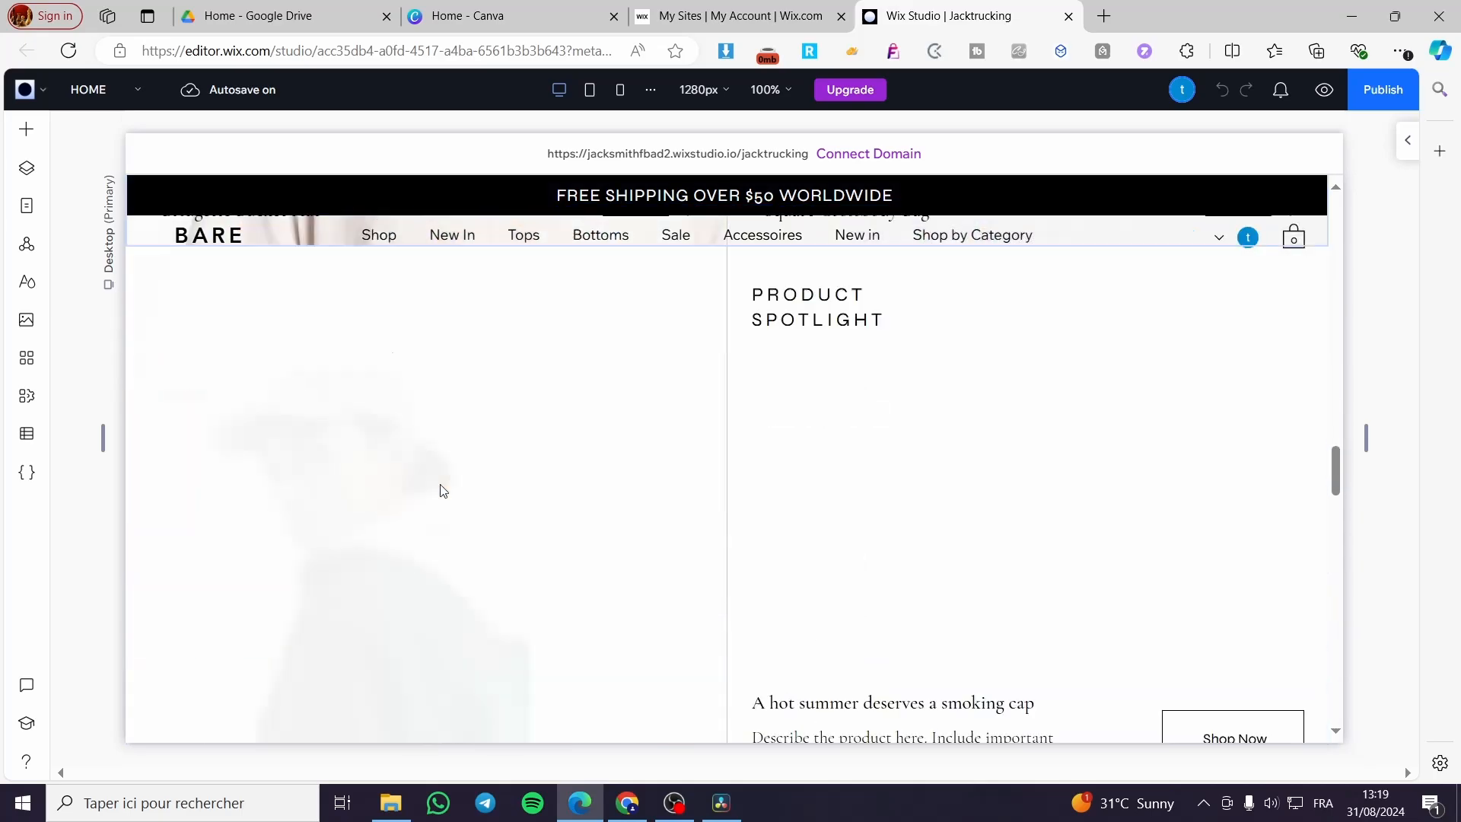
pyautogui.scroll(10, 441, 490)
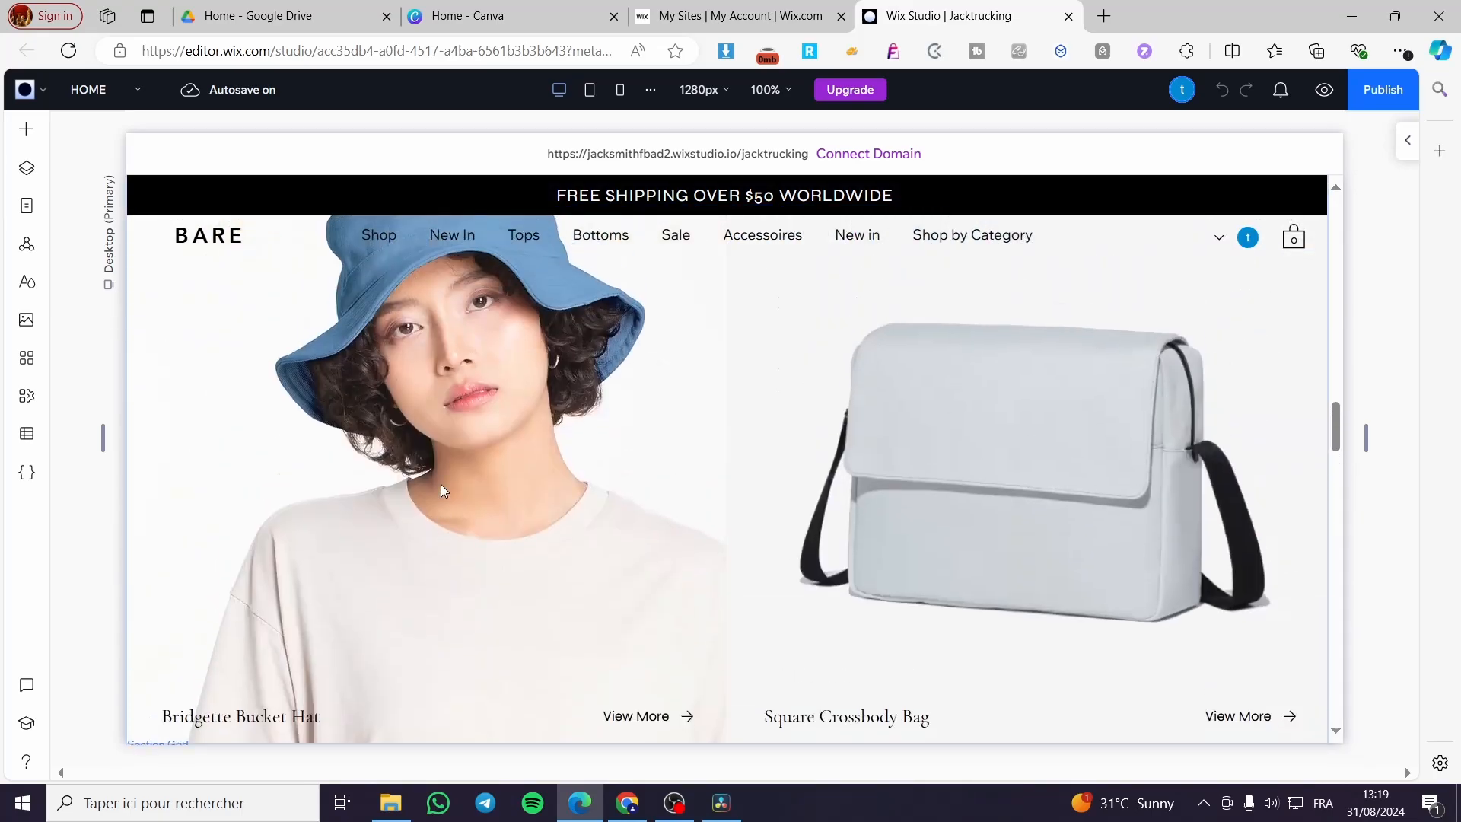
pyautogui.scroll(8, 445, 490)
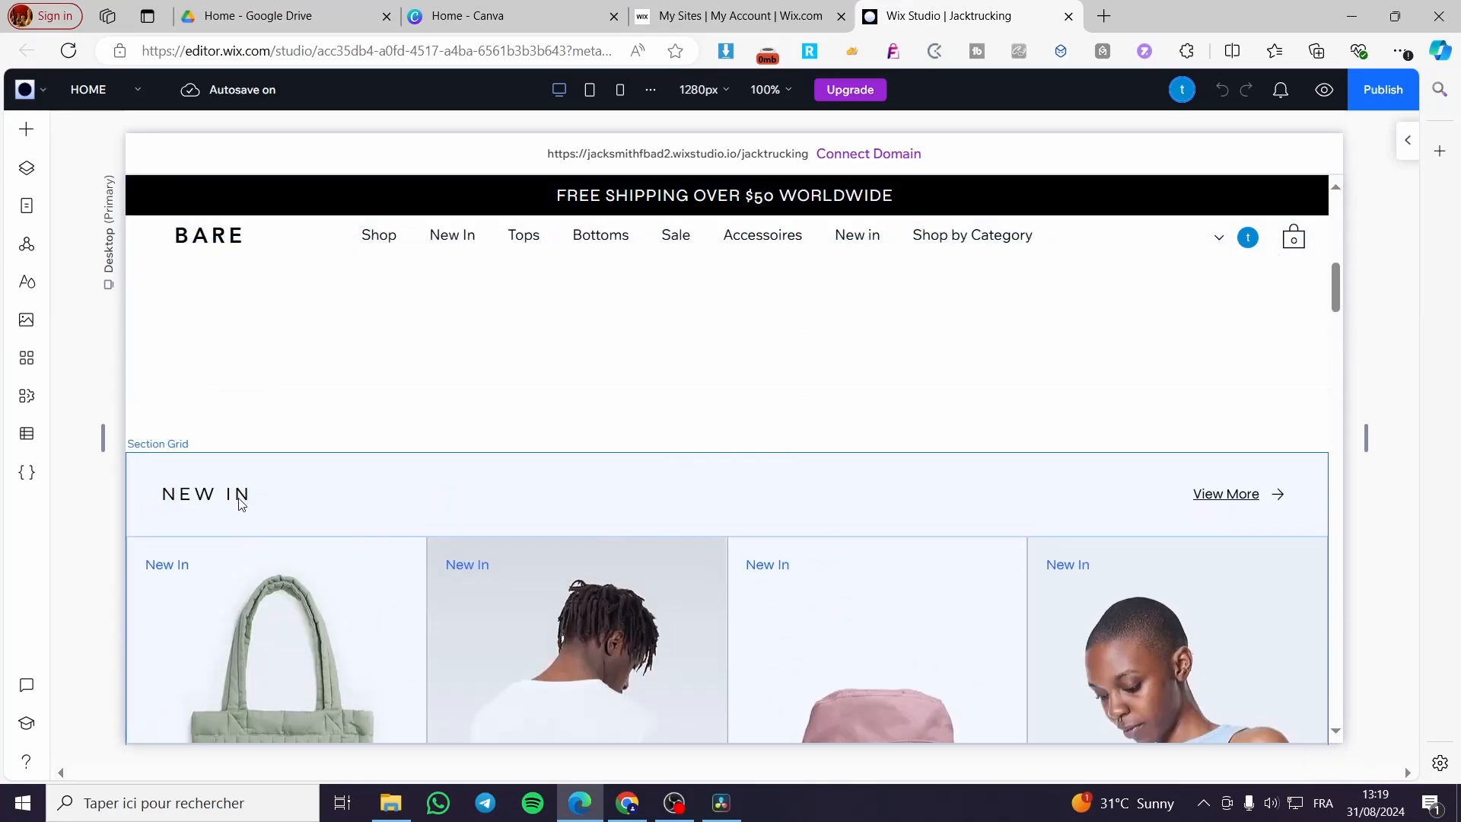
# Examine the New In section's heading cell, product gallery and section grid, including the section grid's available actions.
pyautogui.click(242, 501)
pyautogui.click(295, 498)
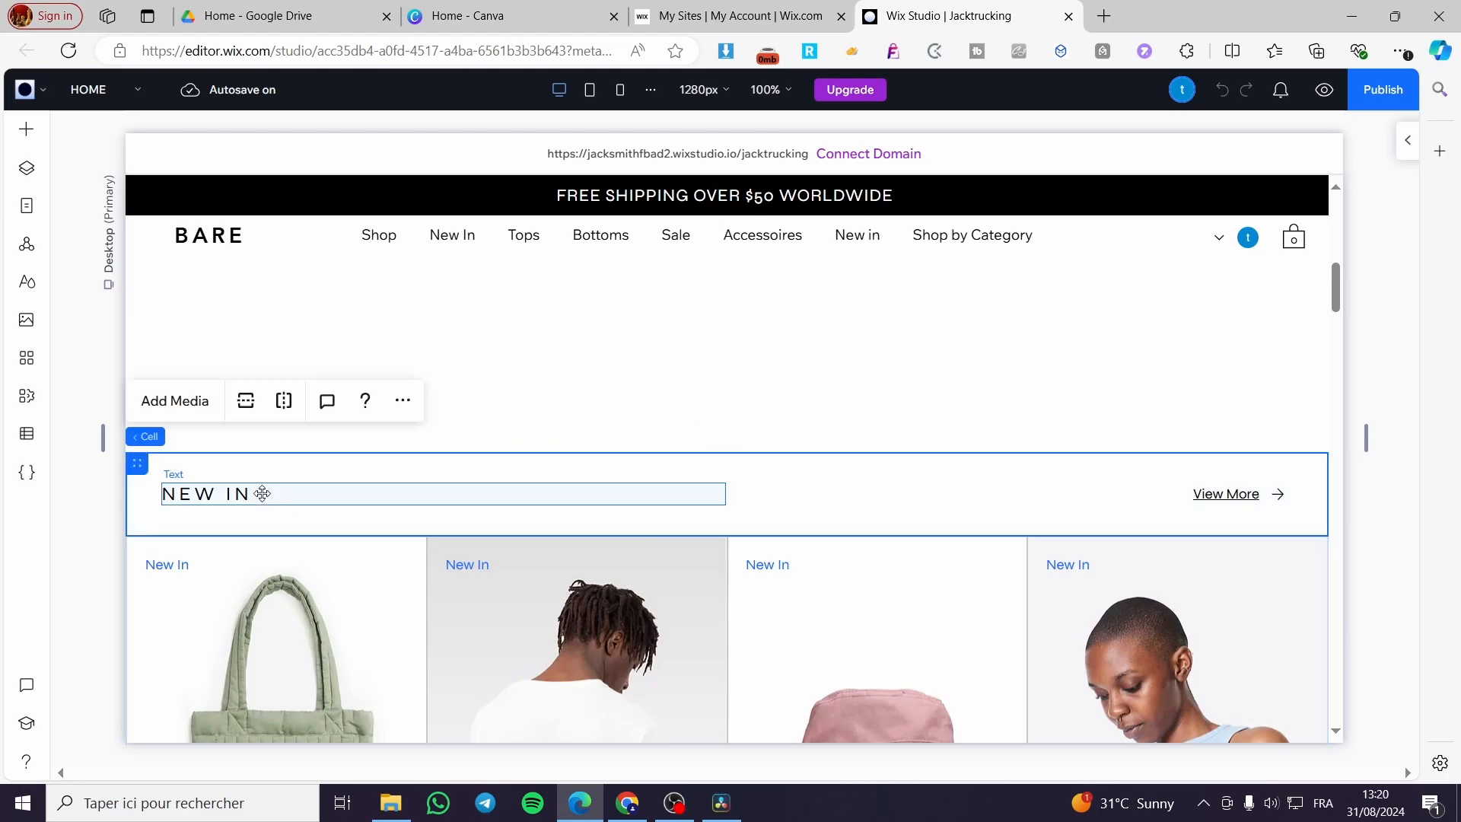
pyautogui.click(208, 488)
pyautogui.click(838, 502)
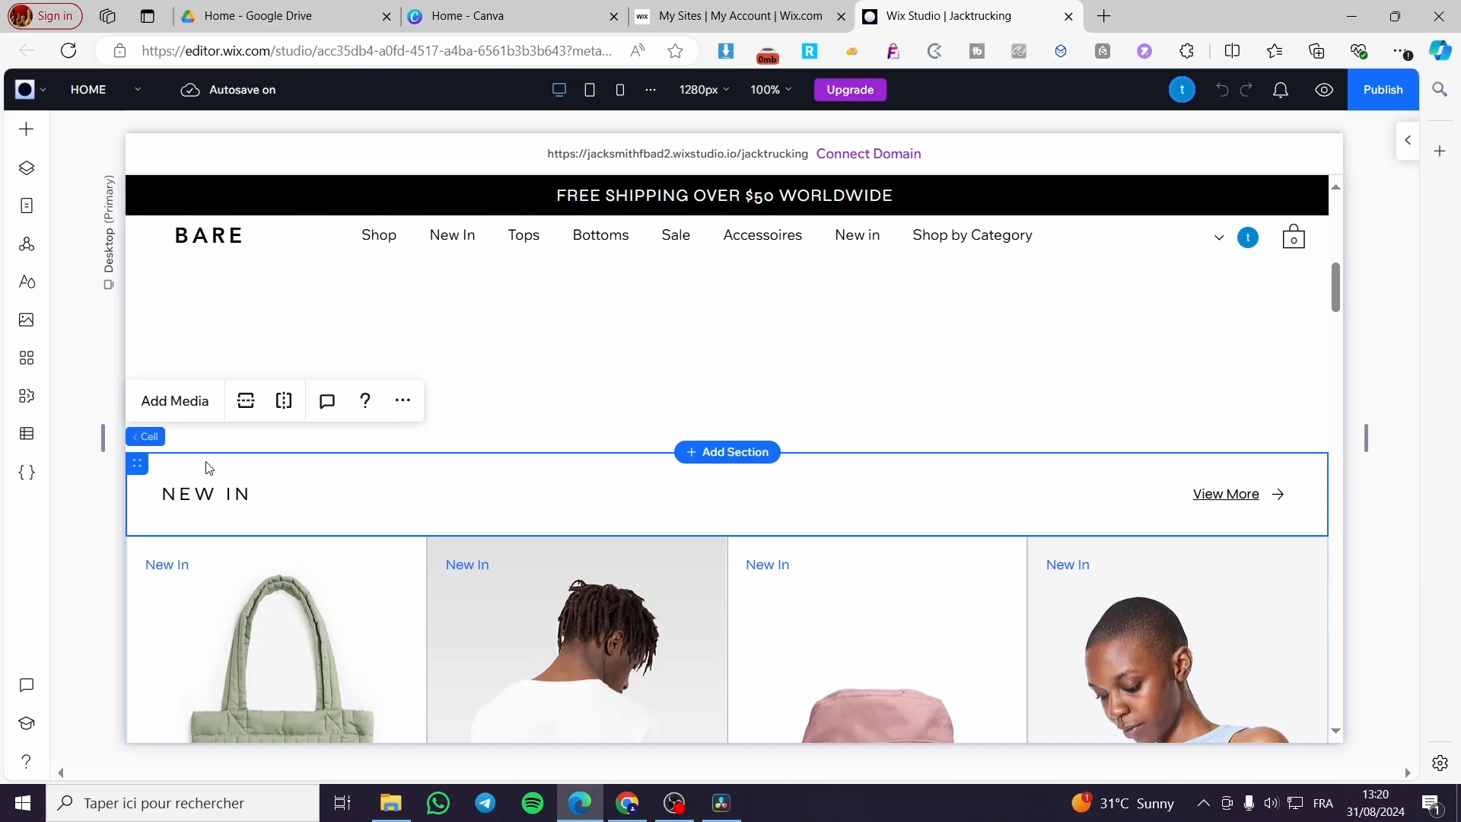
pyautogui.click(178, 584)
pyautogui.click(240, 576)
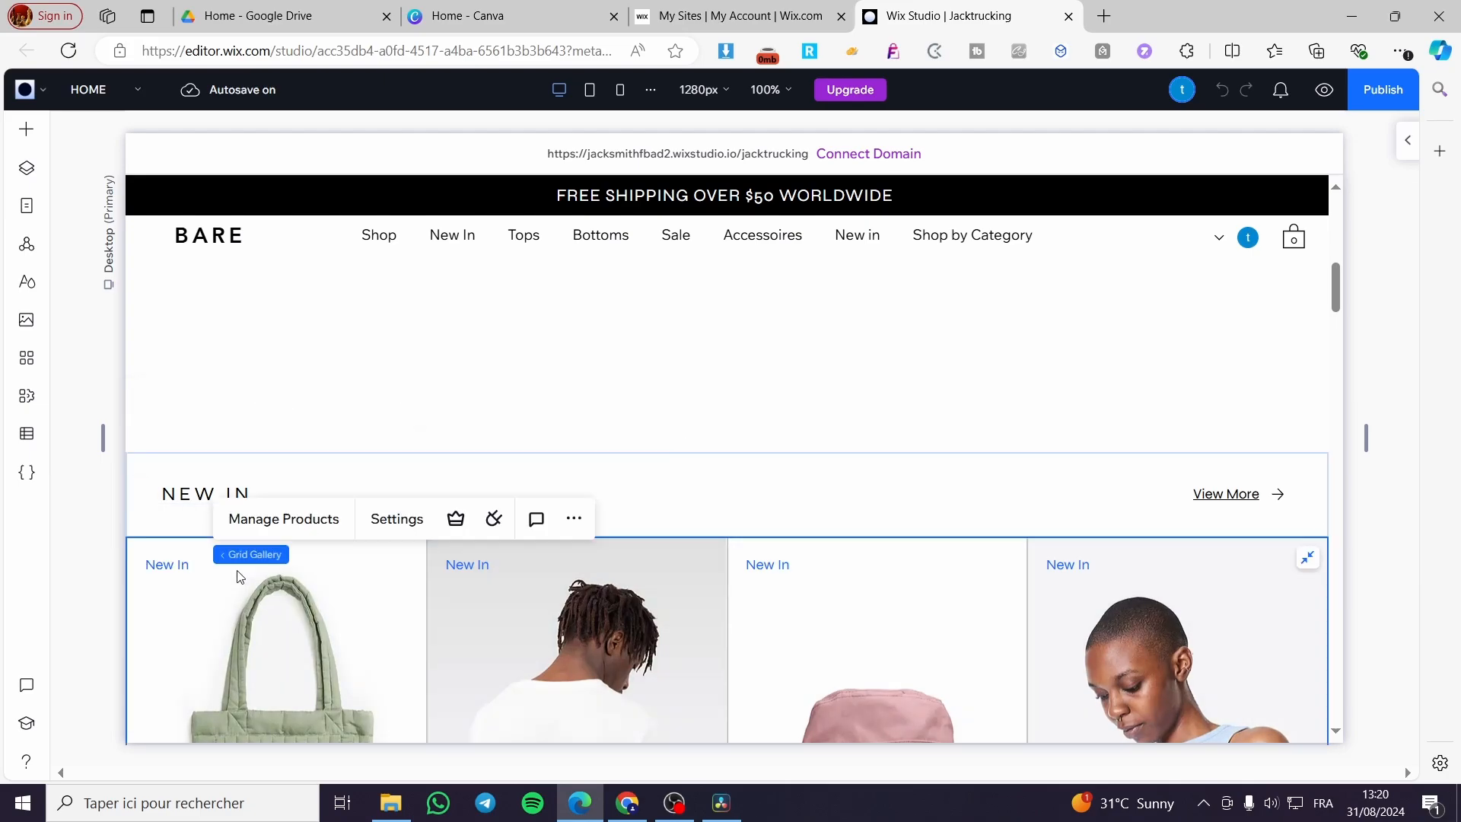
pyautogui.click(157, 538)
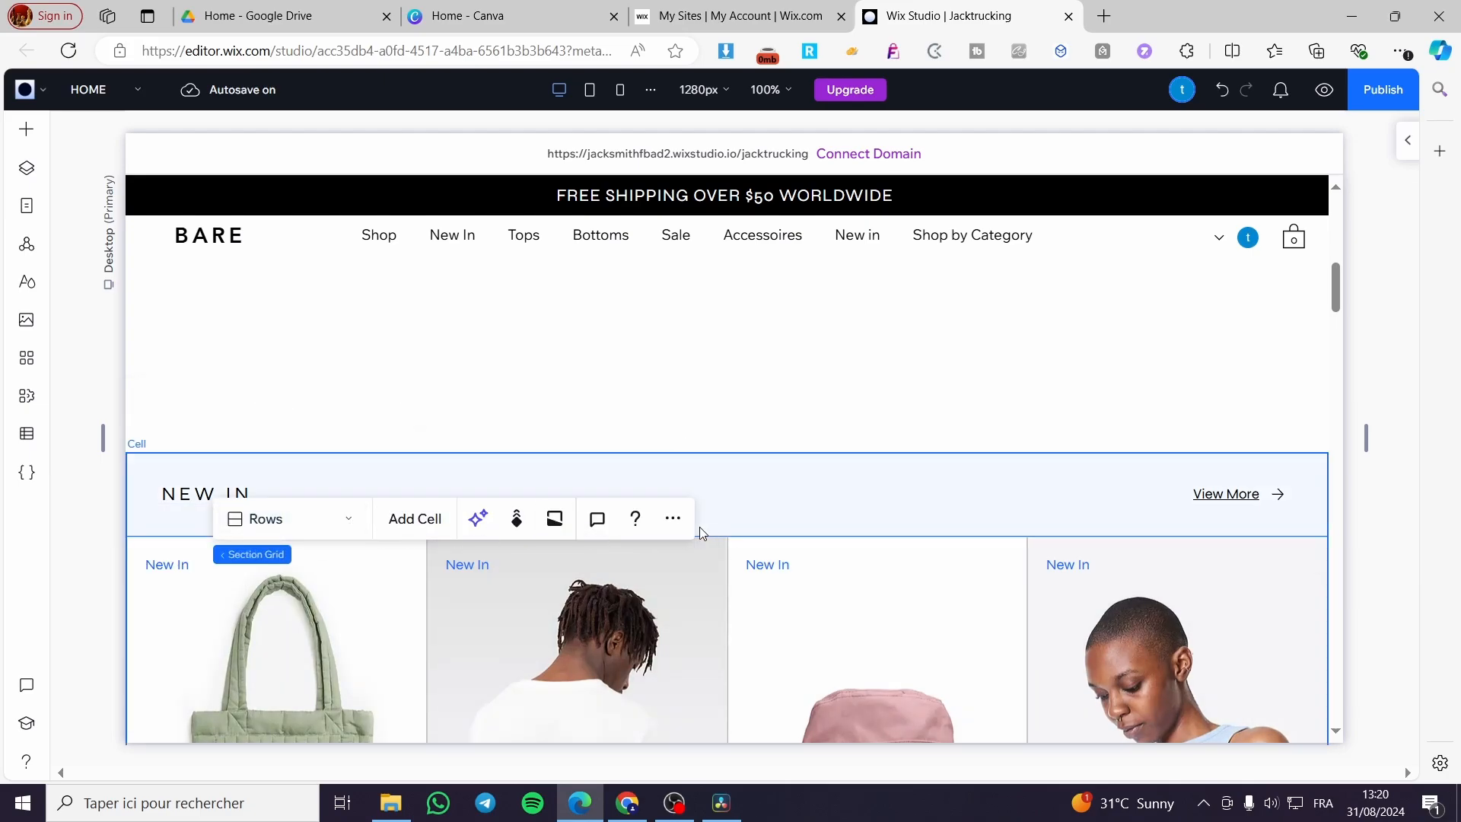
pyautogui.click(356, 529)
pyautogui.click(356, 531)
pyautogui.click(673, 518)
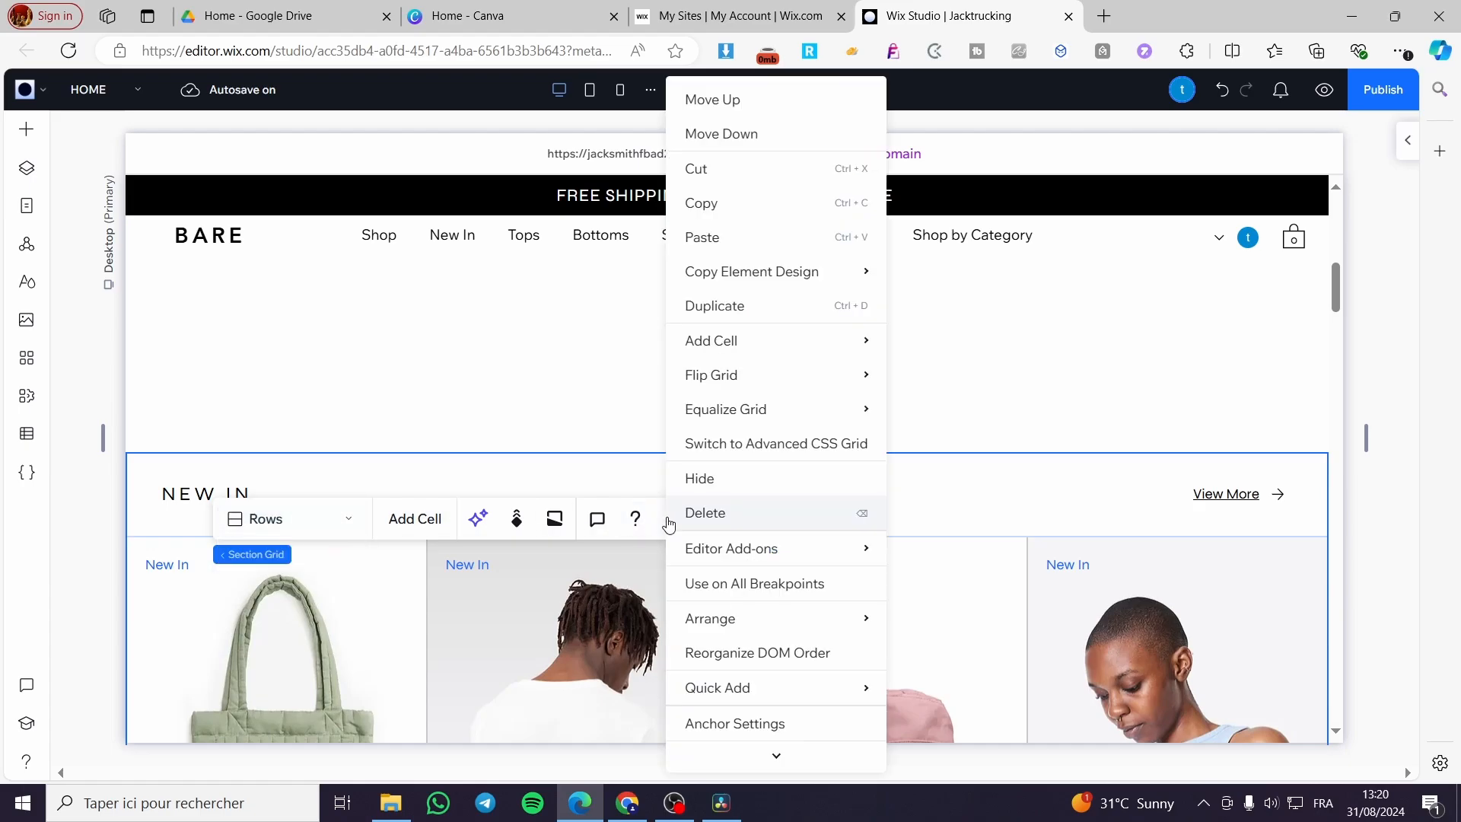
pyautogui.click(310, 483)
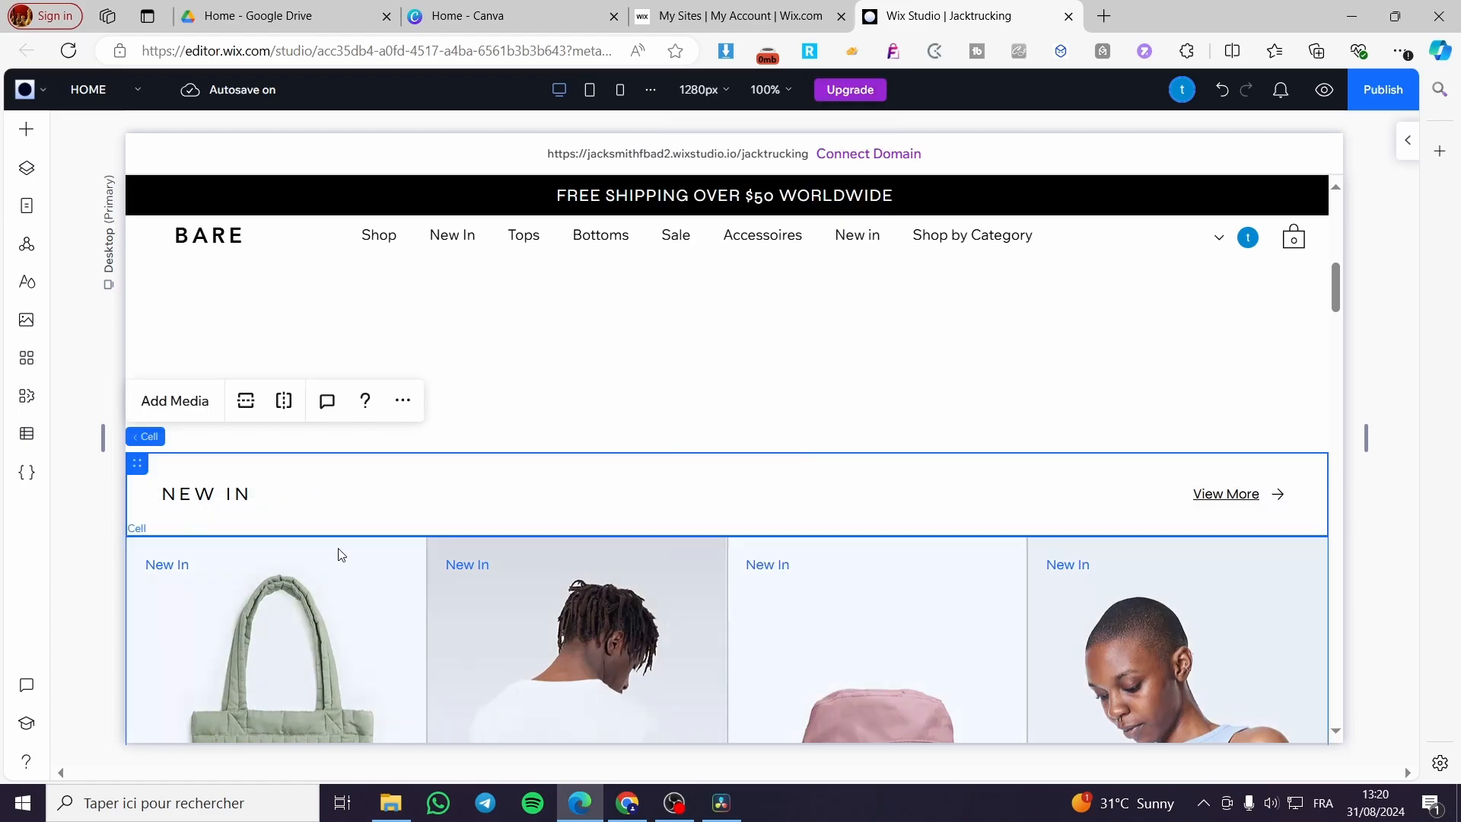
# Inspect the Shop by Category heading text, its cell and the section grid that contains them.
pyautogui.scroll(-3, 1383, 557)
pyautogui.scroll(-5, 1383, 557)
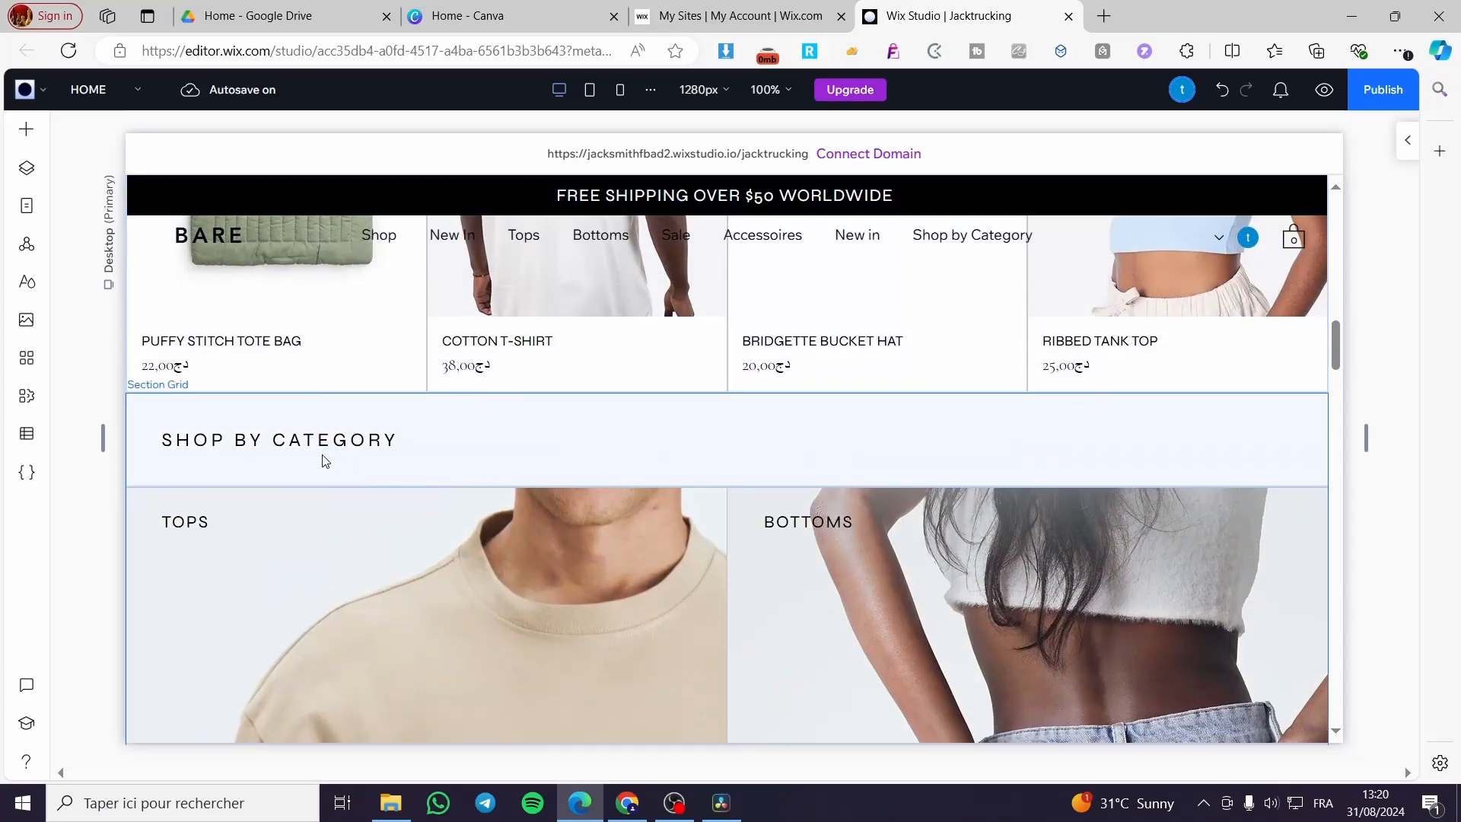
pyautogui.click(326, 459)
pyautogui.click(280, 460)
pyautogui.click(221, 442)
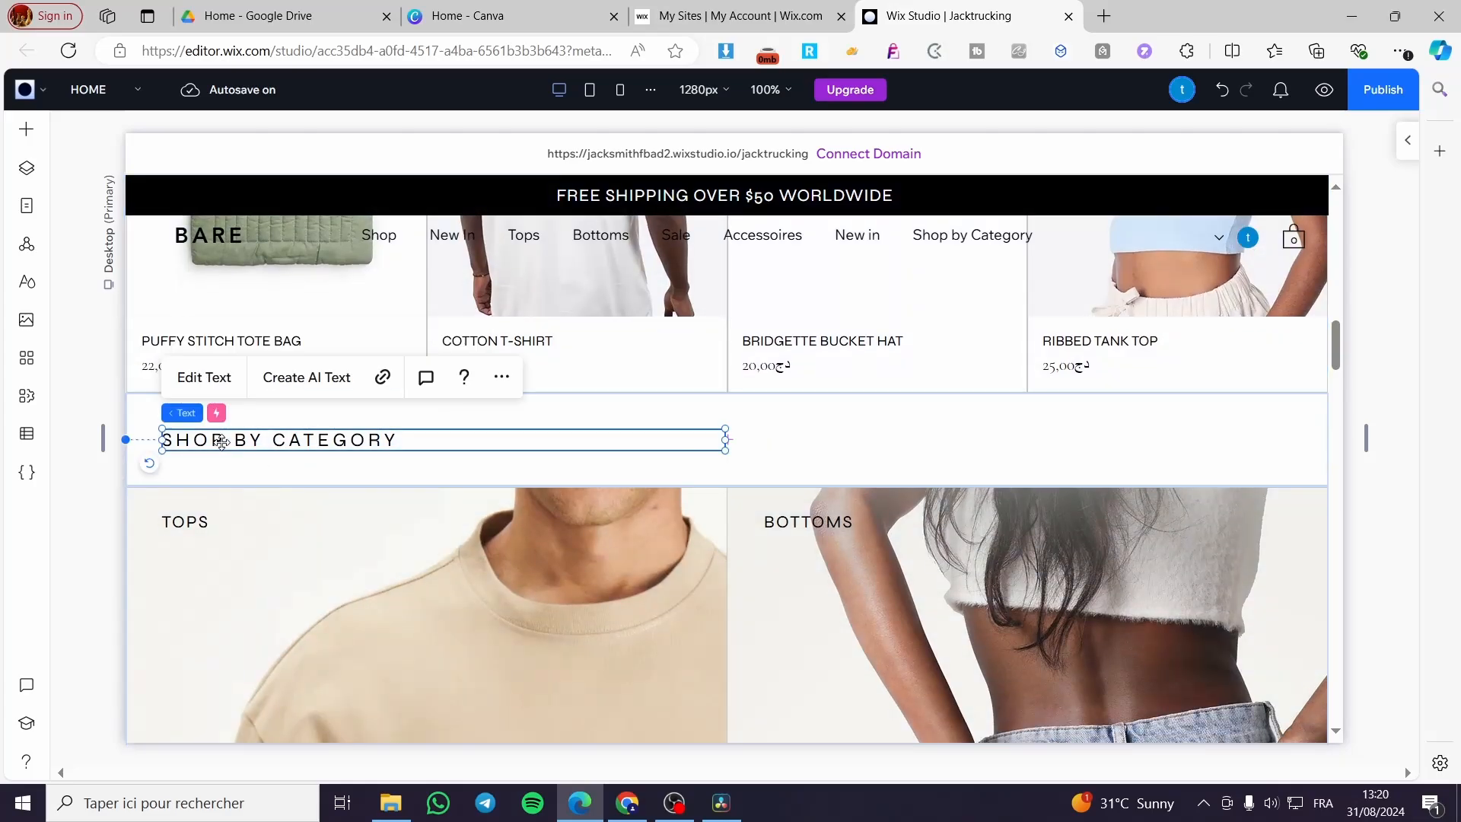
pyautogui.click(281, 466)
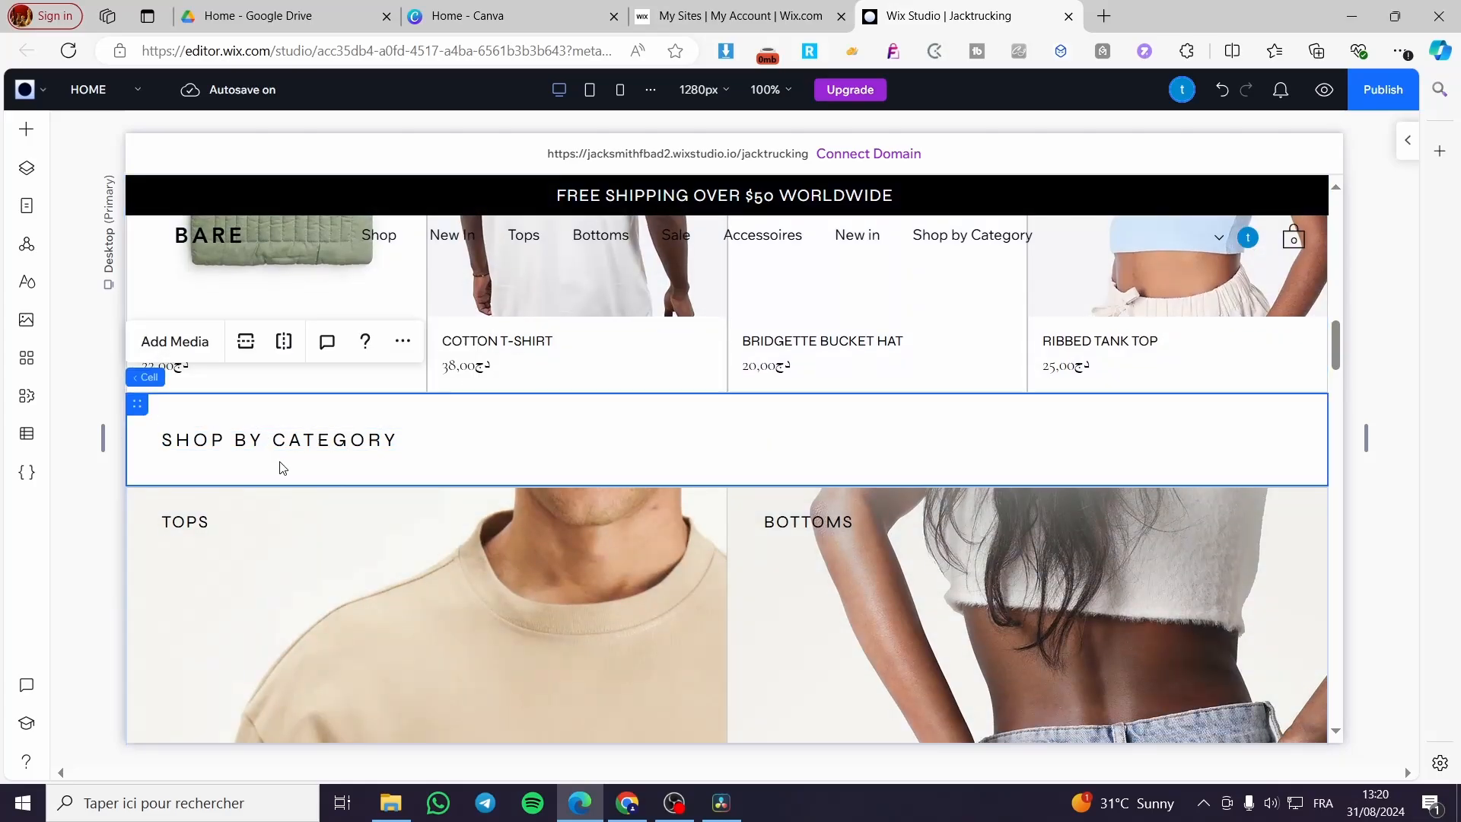
pyautogui.click(146, 380)
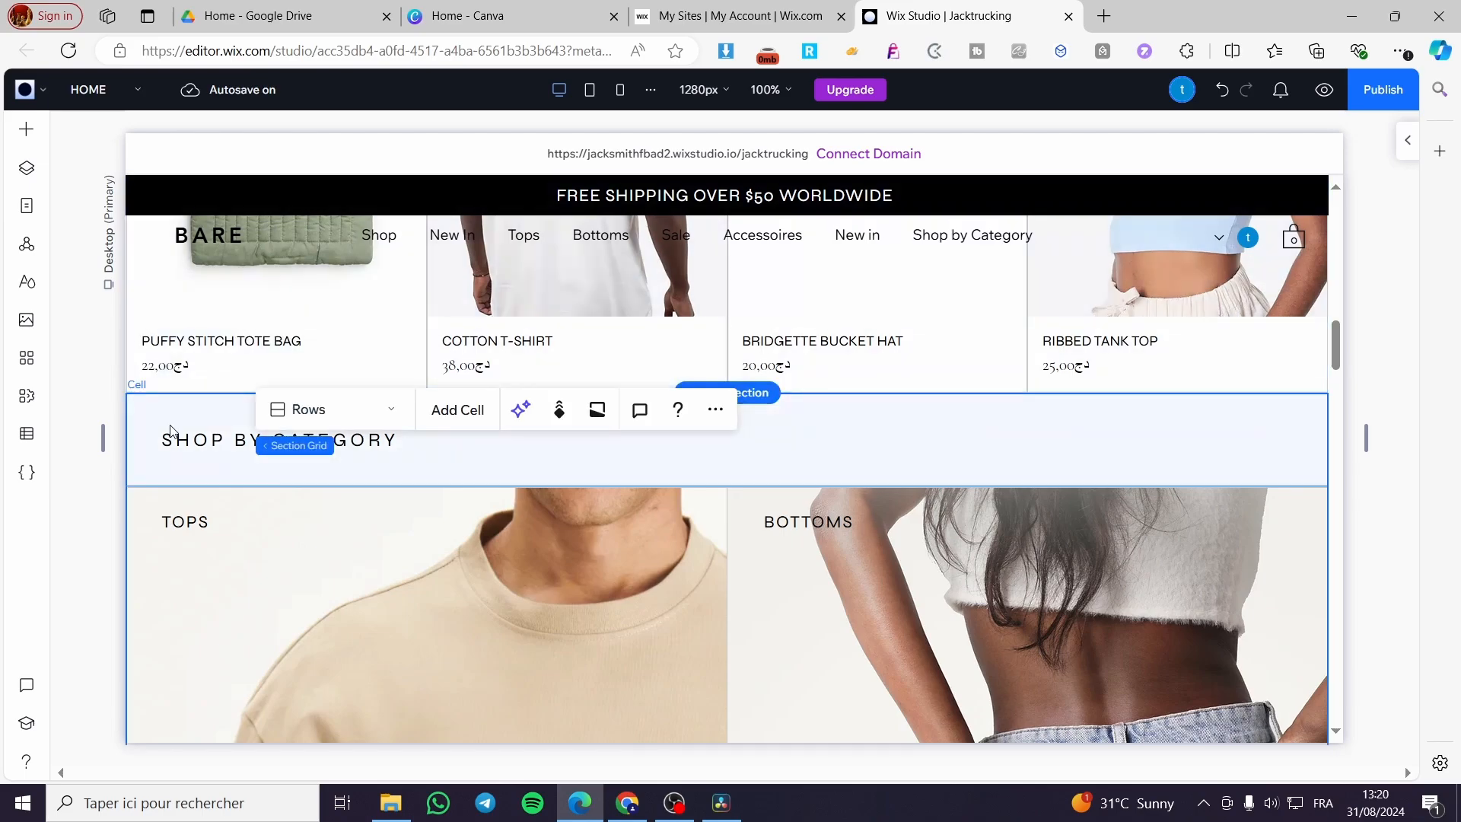
pyautogui.click(172, 433)
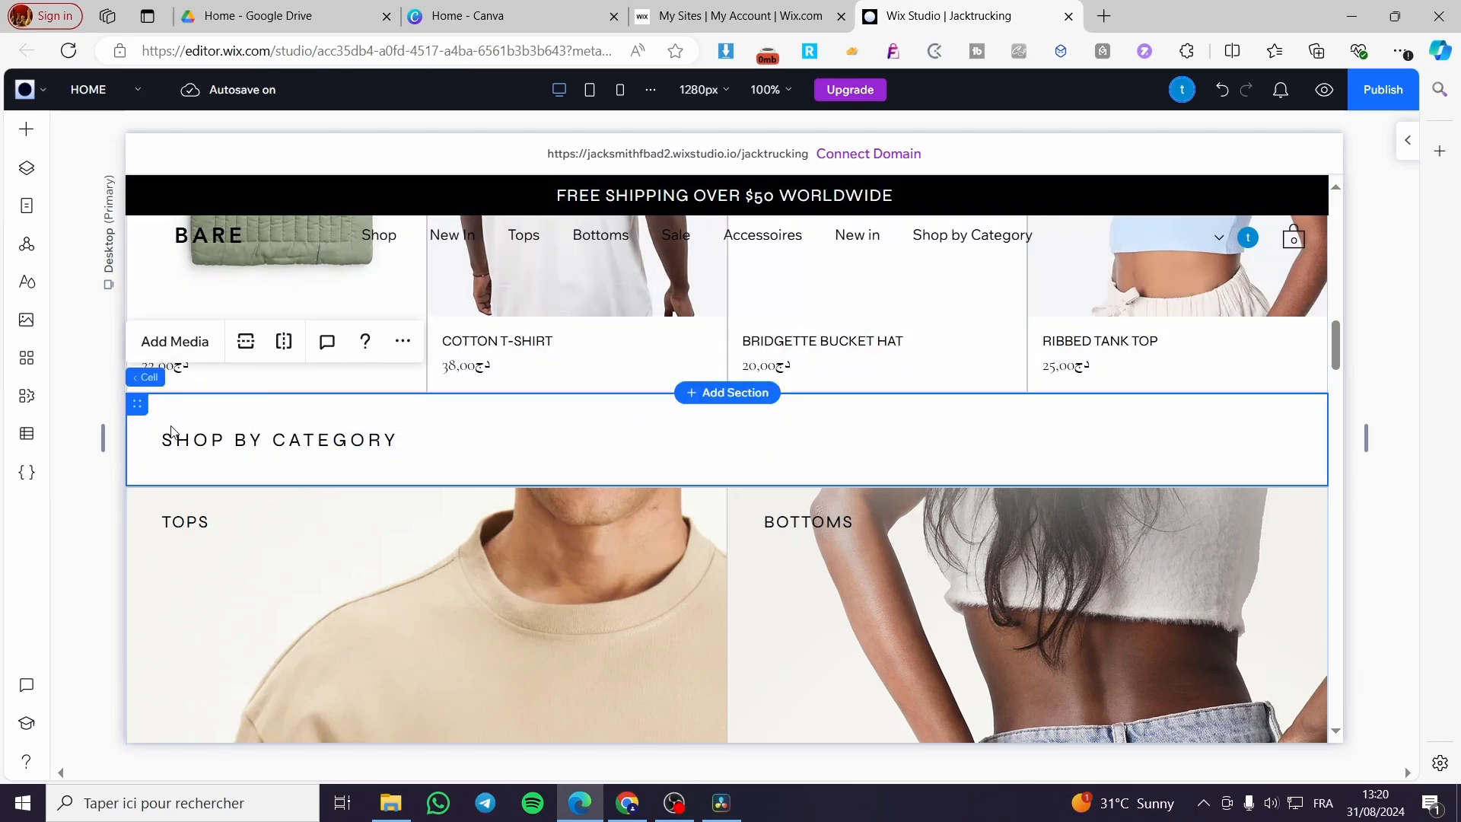
pyautogui.click(129, 498)
# Select the horizontal menu in the header and open its menu management.
pyautogui.scroll(10, 829, 591)
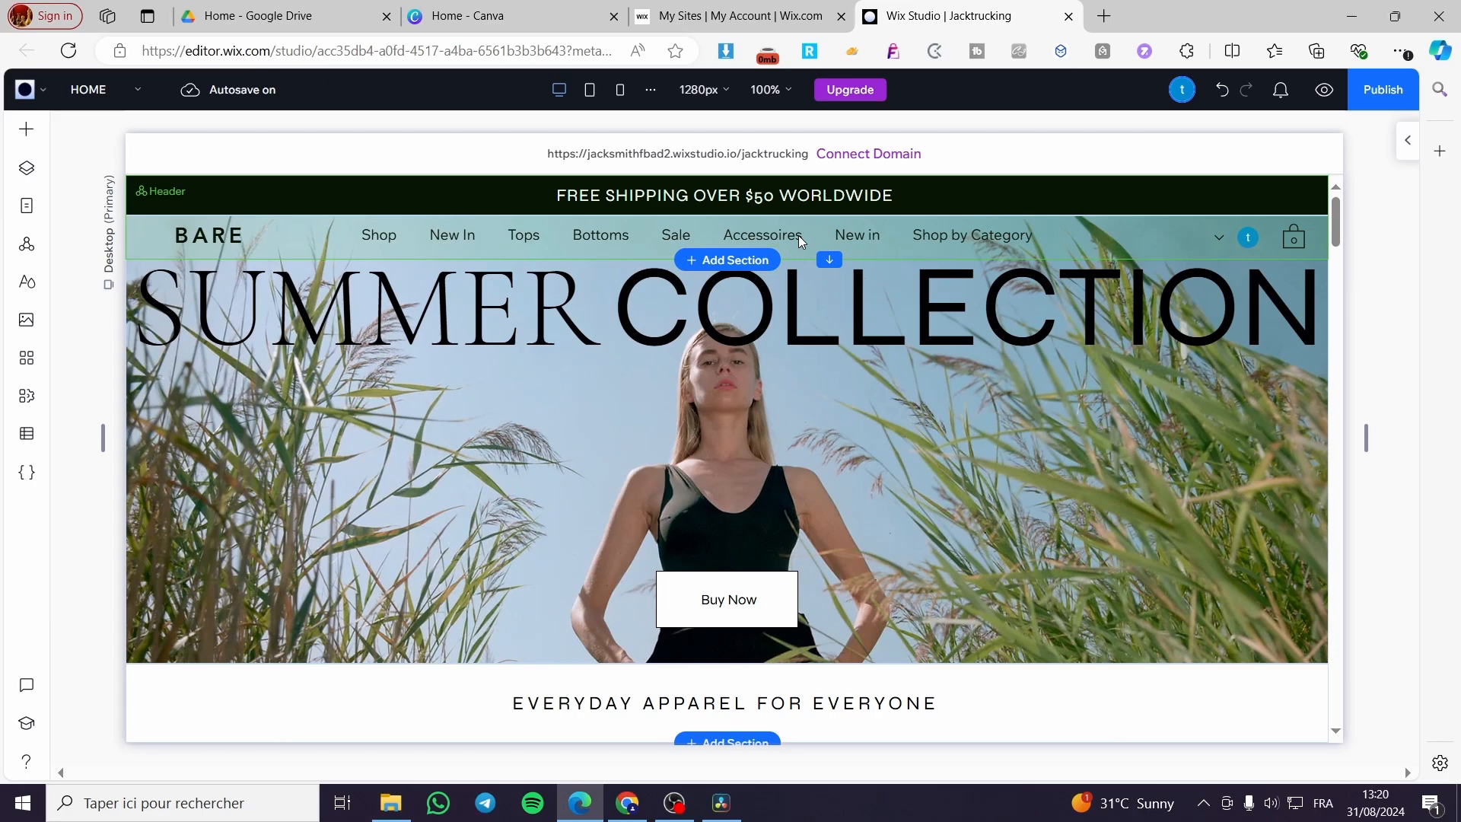
pyautogui.click(645, 226)
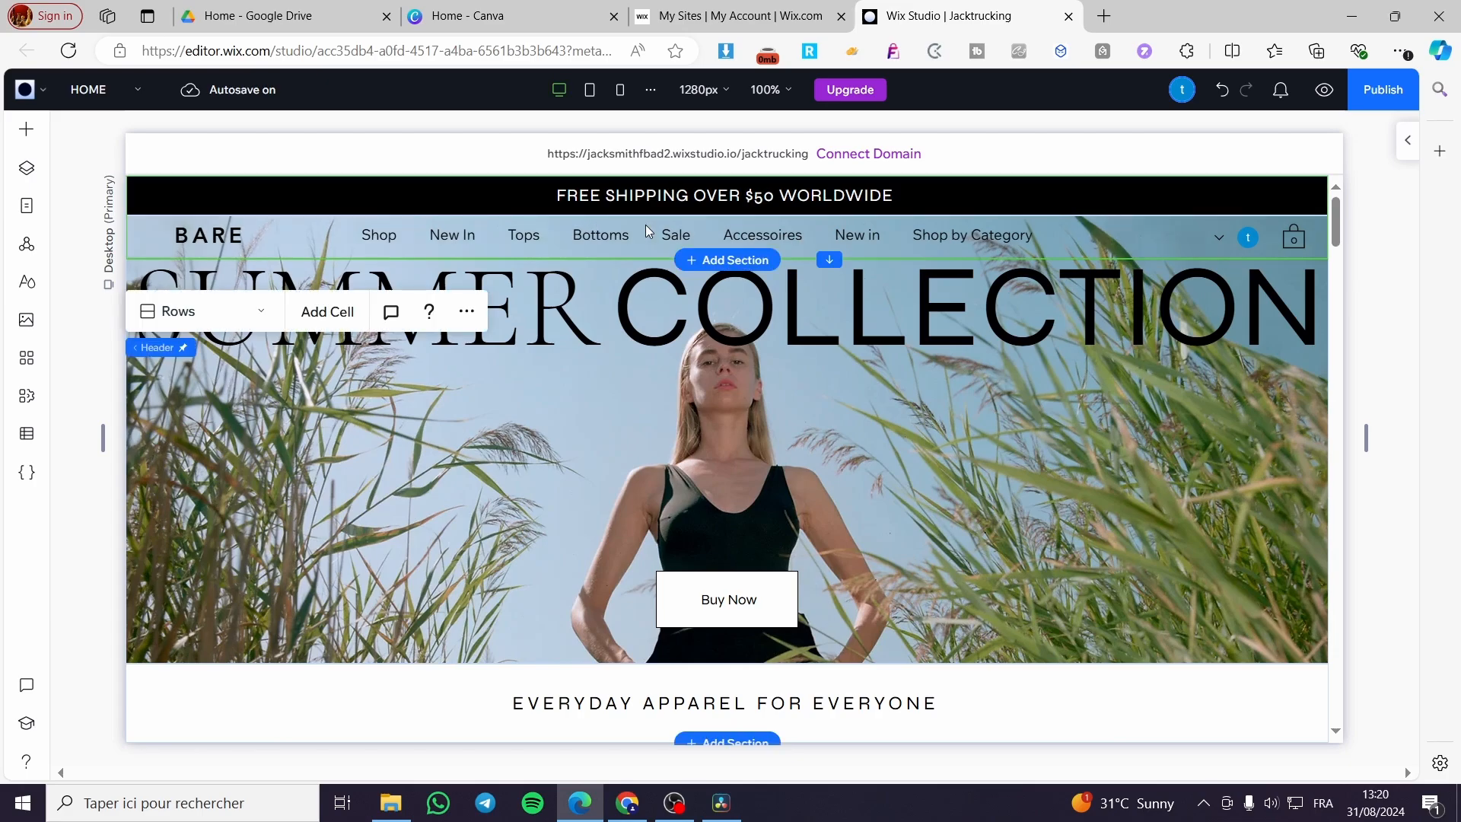
pyautogui.click(630, 239)
pyautogui.click(385, 236)
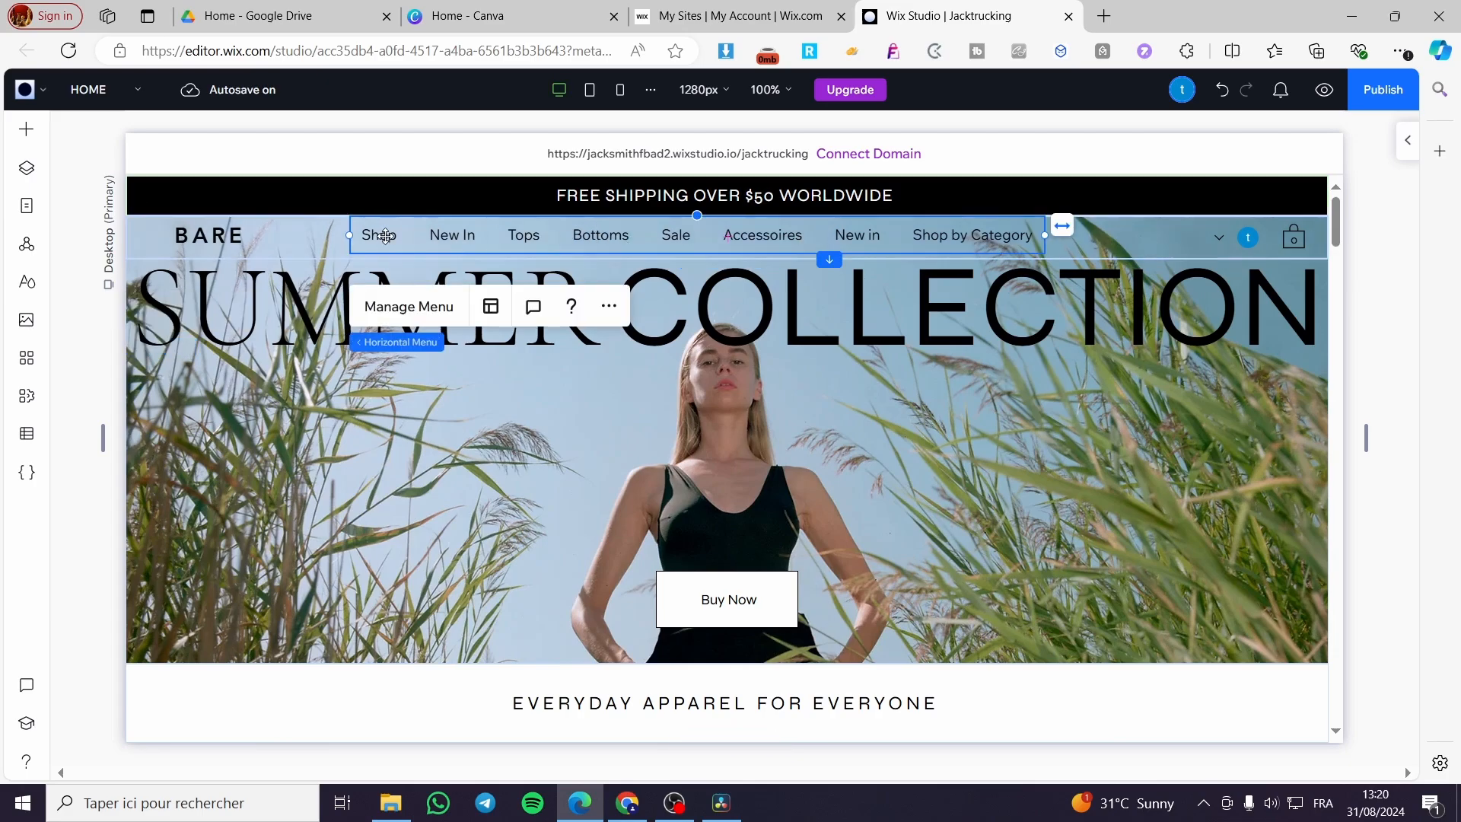
pyautogui.click(436, 308)
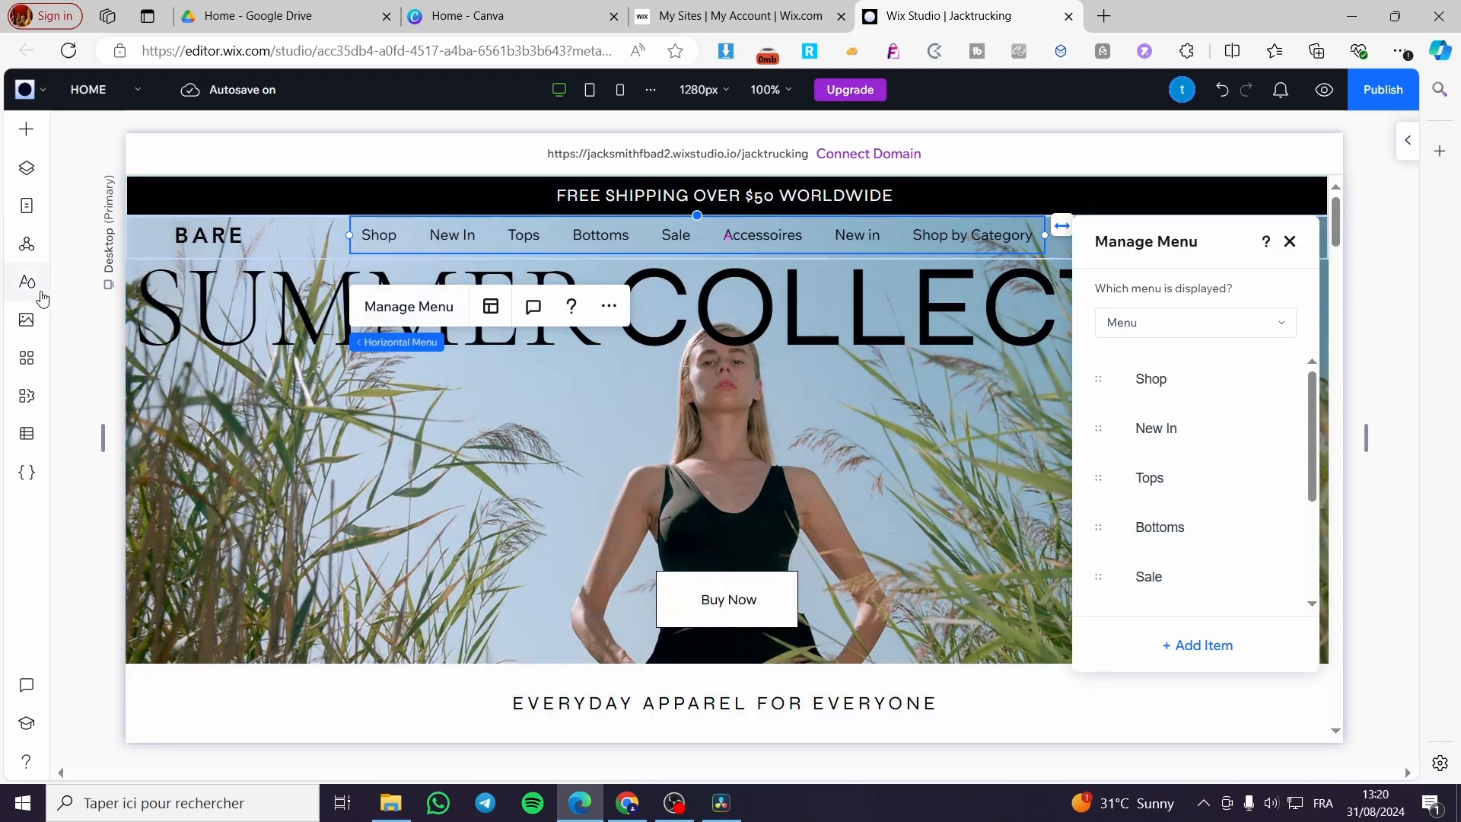
pyautogui.click(31, 211)
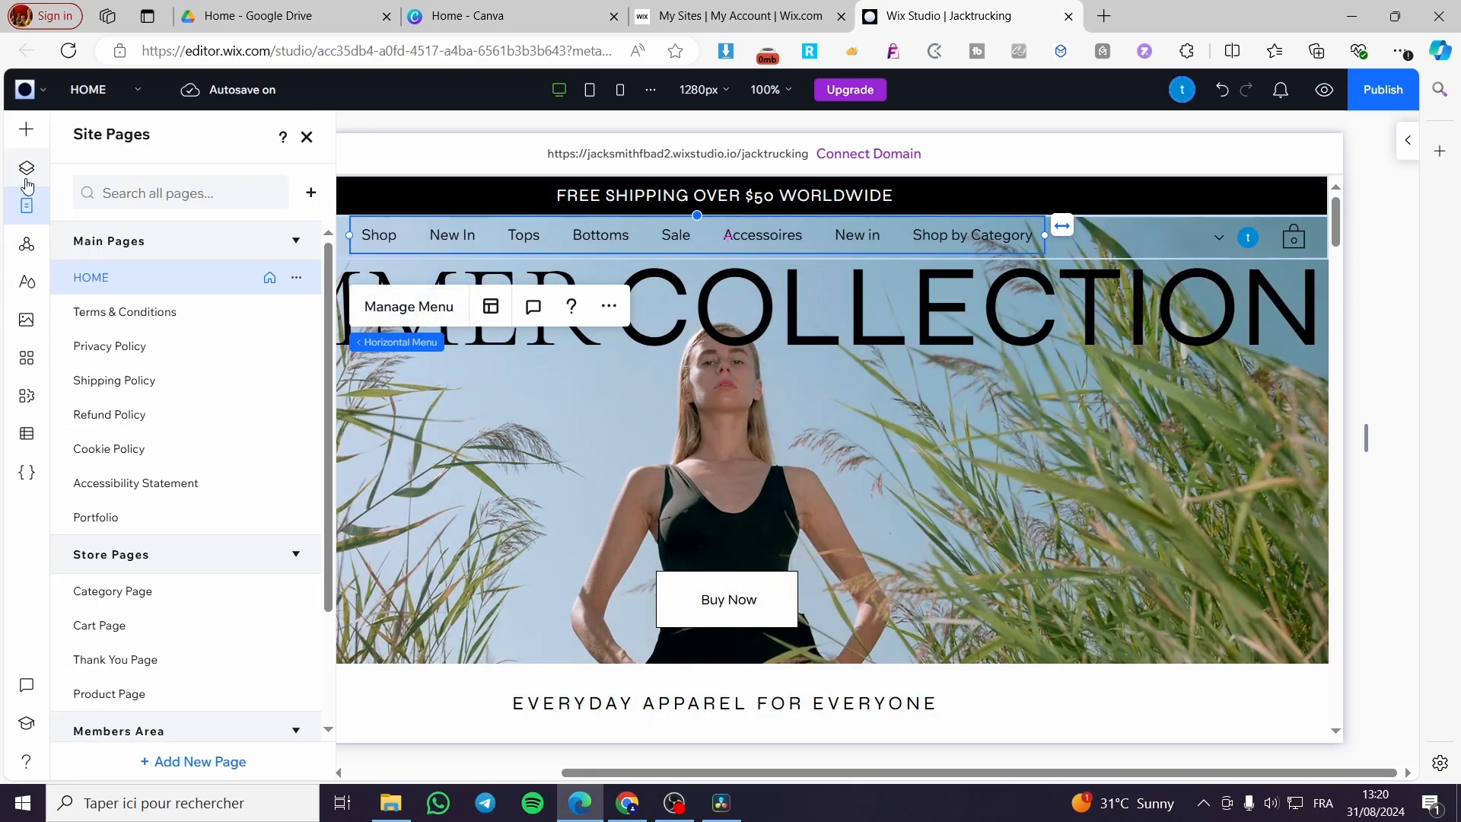
pyautogui.click(27, 169)
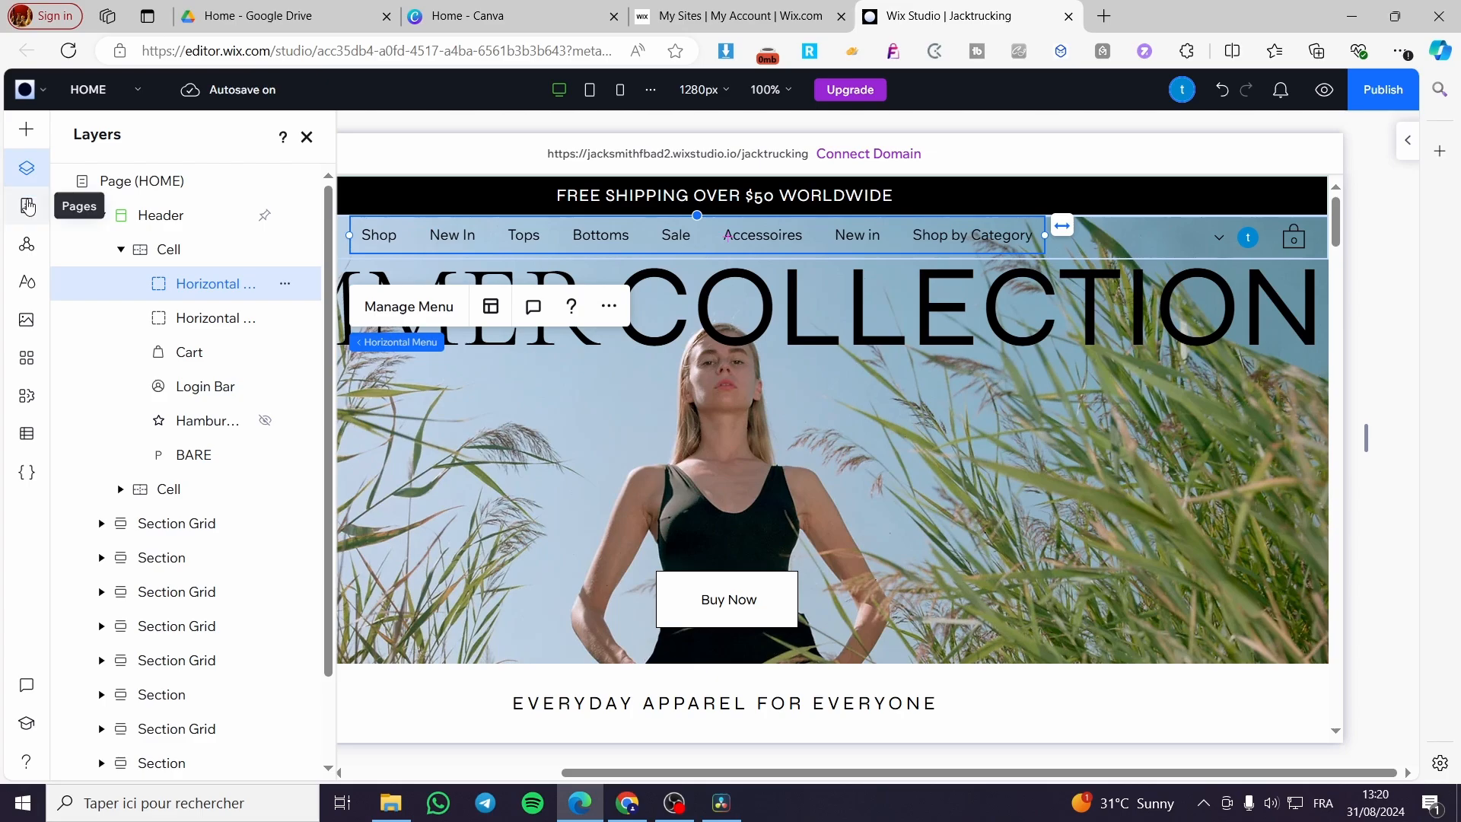
pyautogui.click(28, 204)
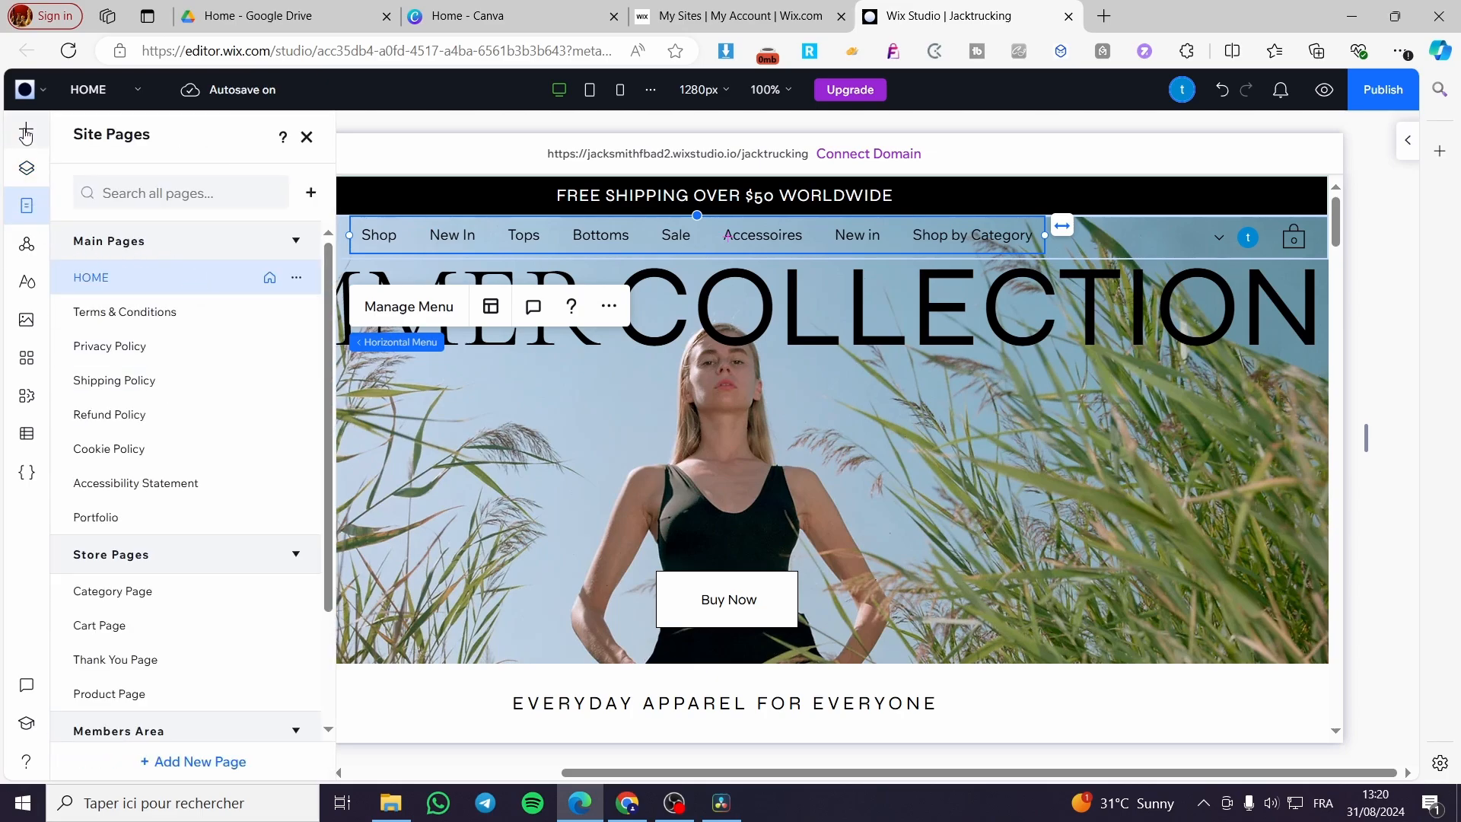
pyautogui.click(307, 137)
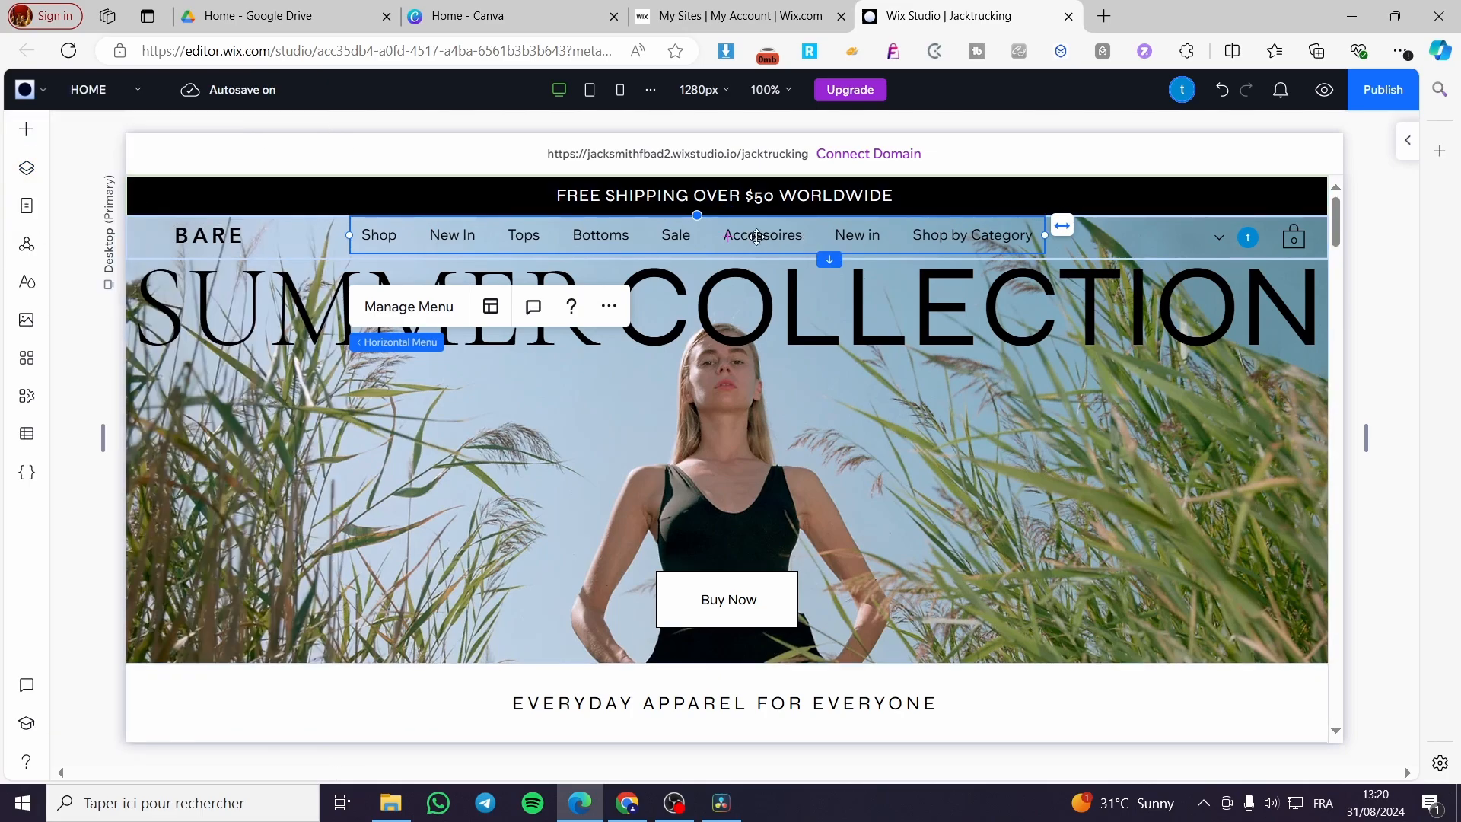
# Start adding a Link item to the header's horizontal menu.
pyautogui.click(442, 307)
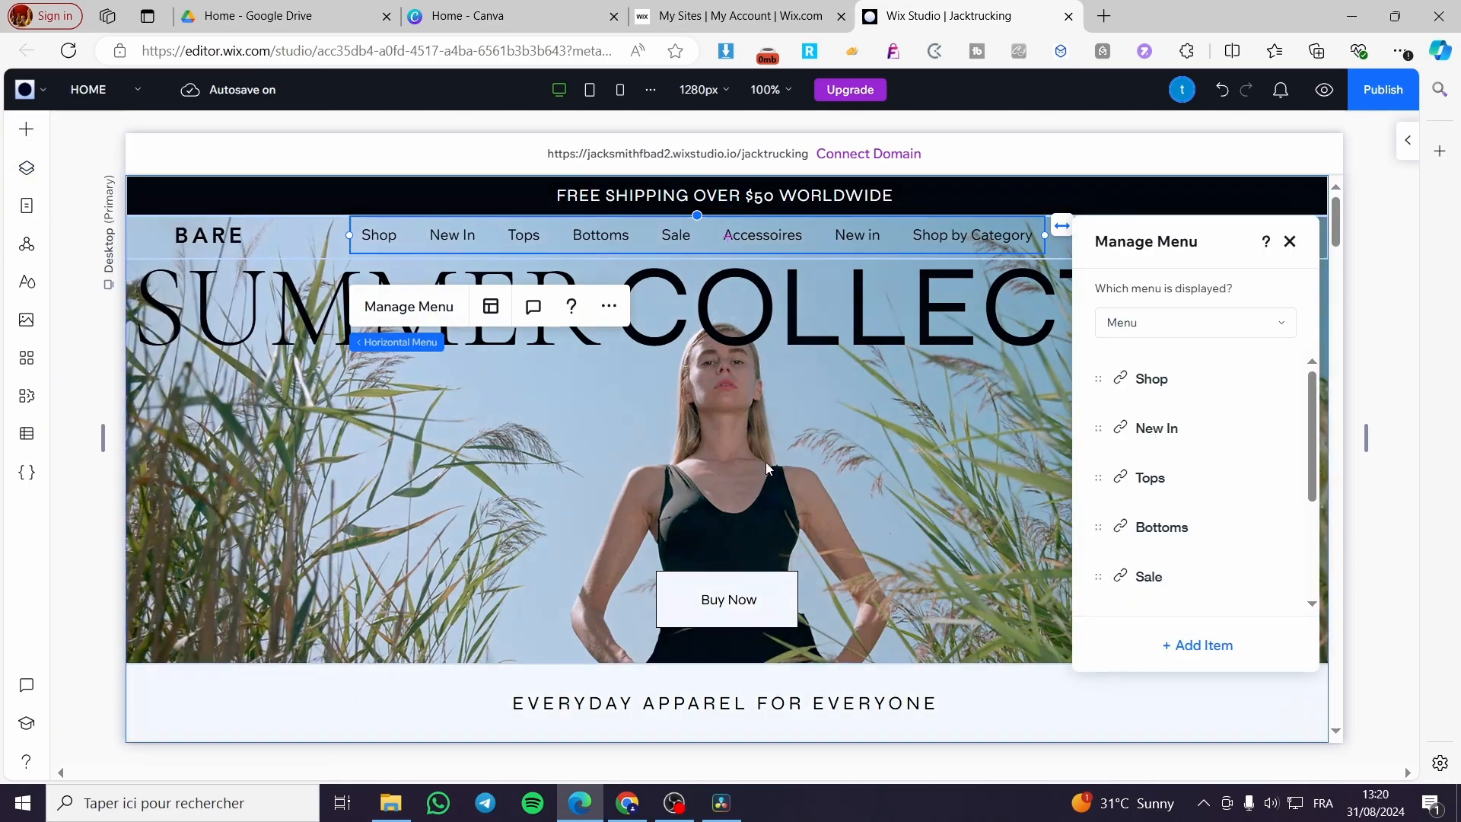
pyautogui.click(1228, 648)
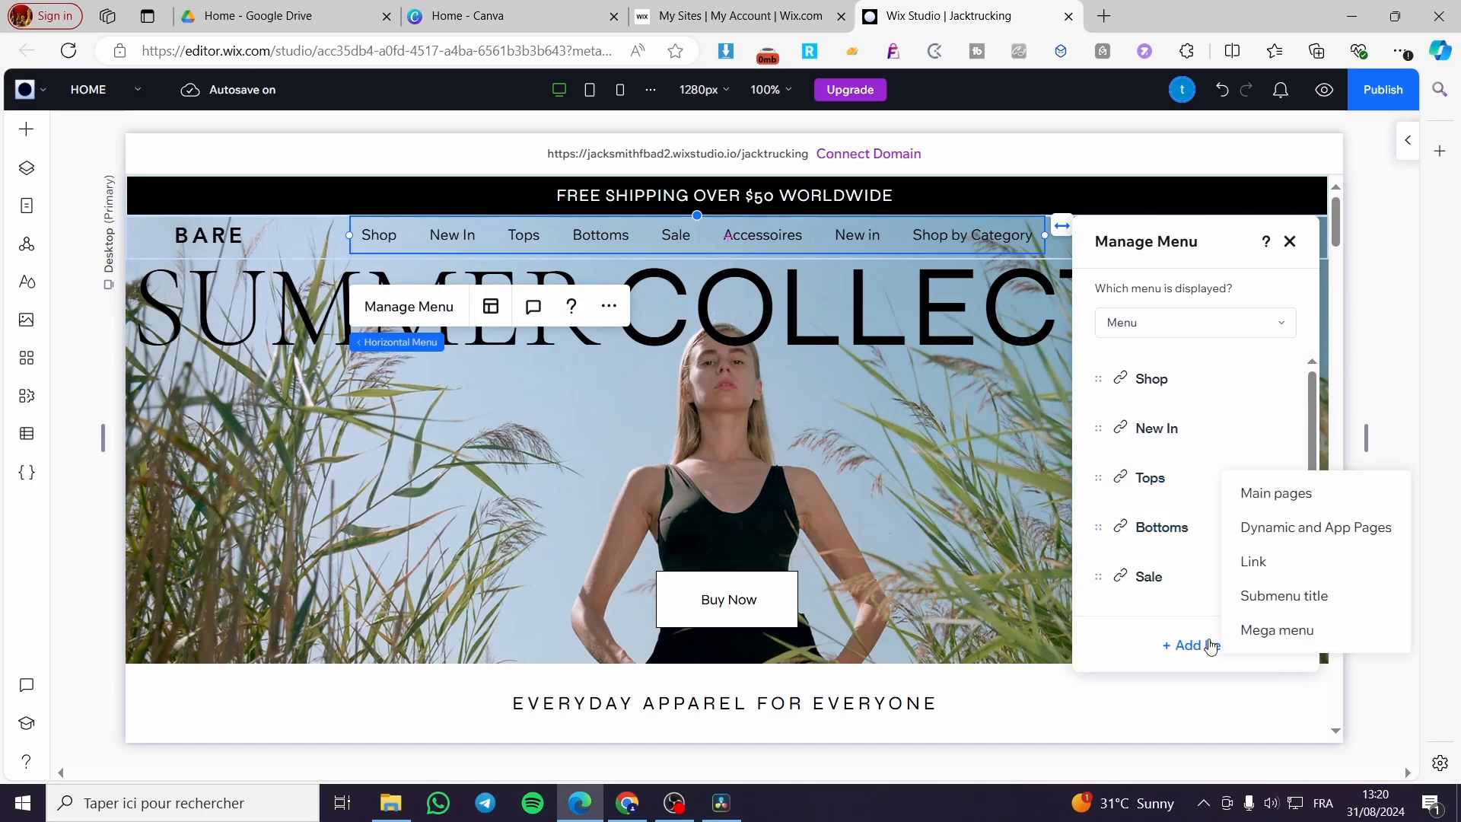
pyautogui.click(1309, 570)
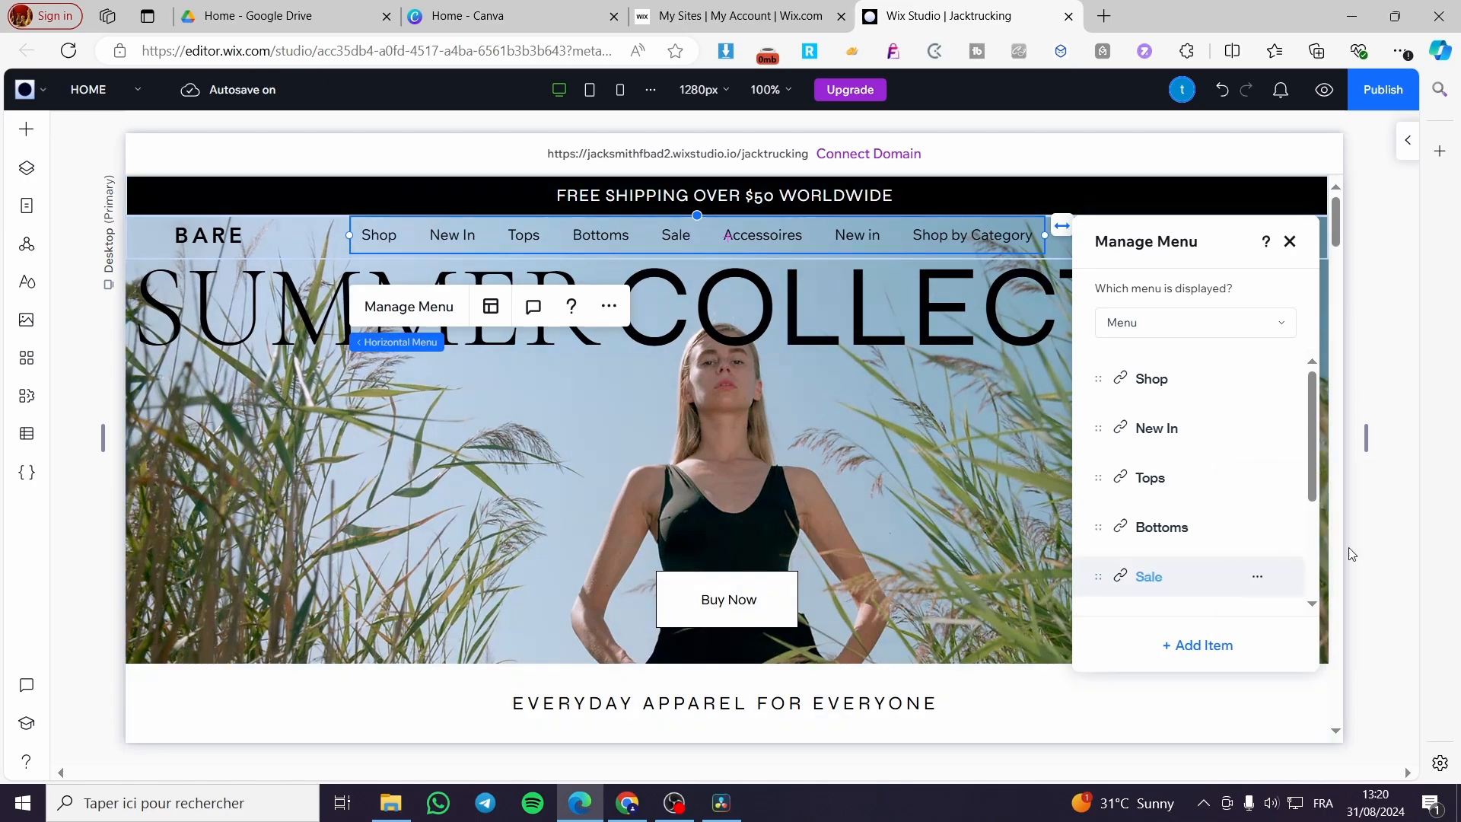
pyautogui.scroll(-3, 1233, 529)
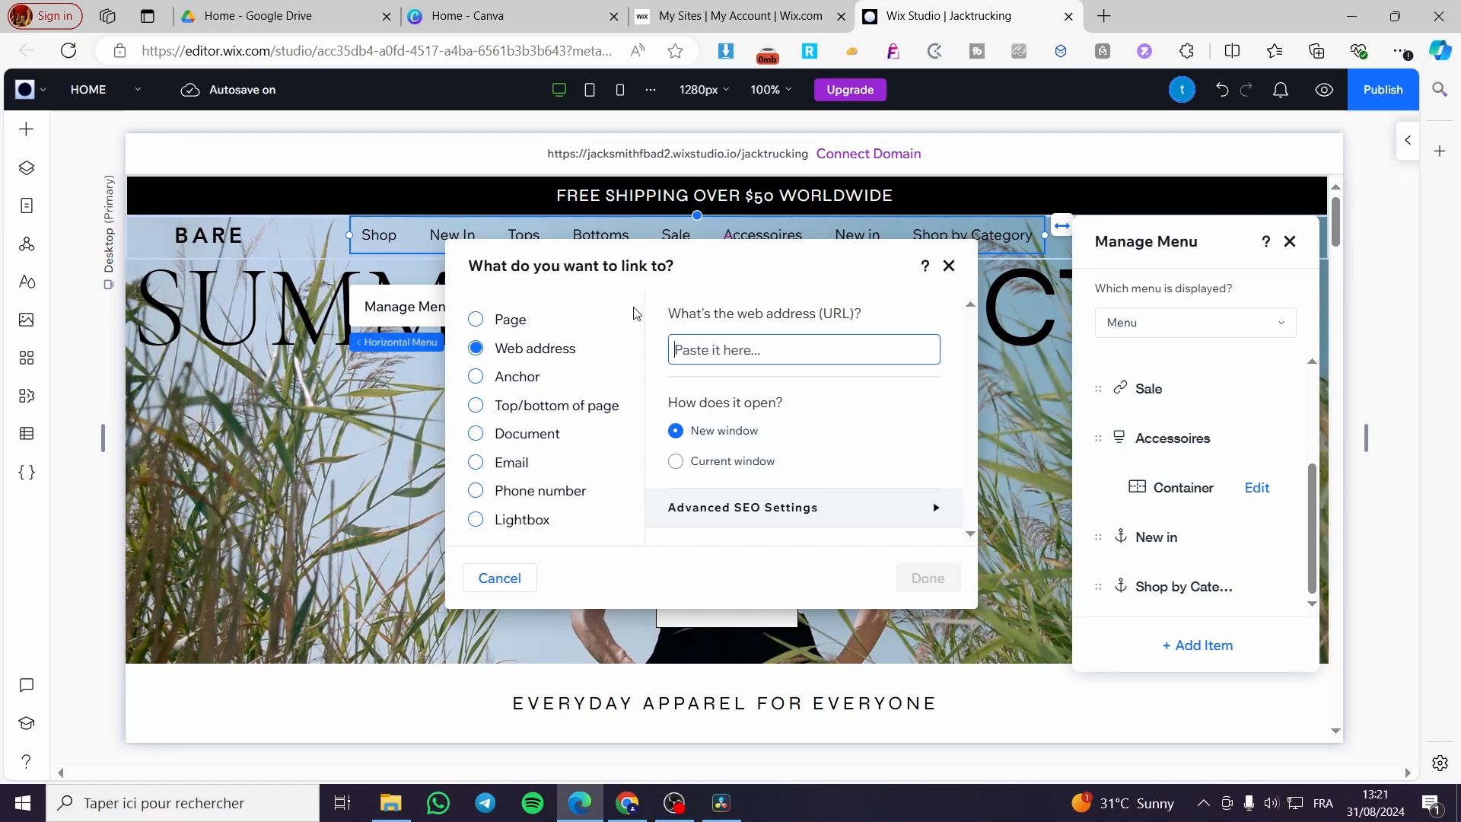
# Point the new menu item to the New in anchor on the HOME page and add it to the menu.
pyautogui.click(501, 389)
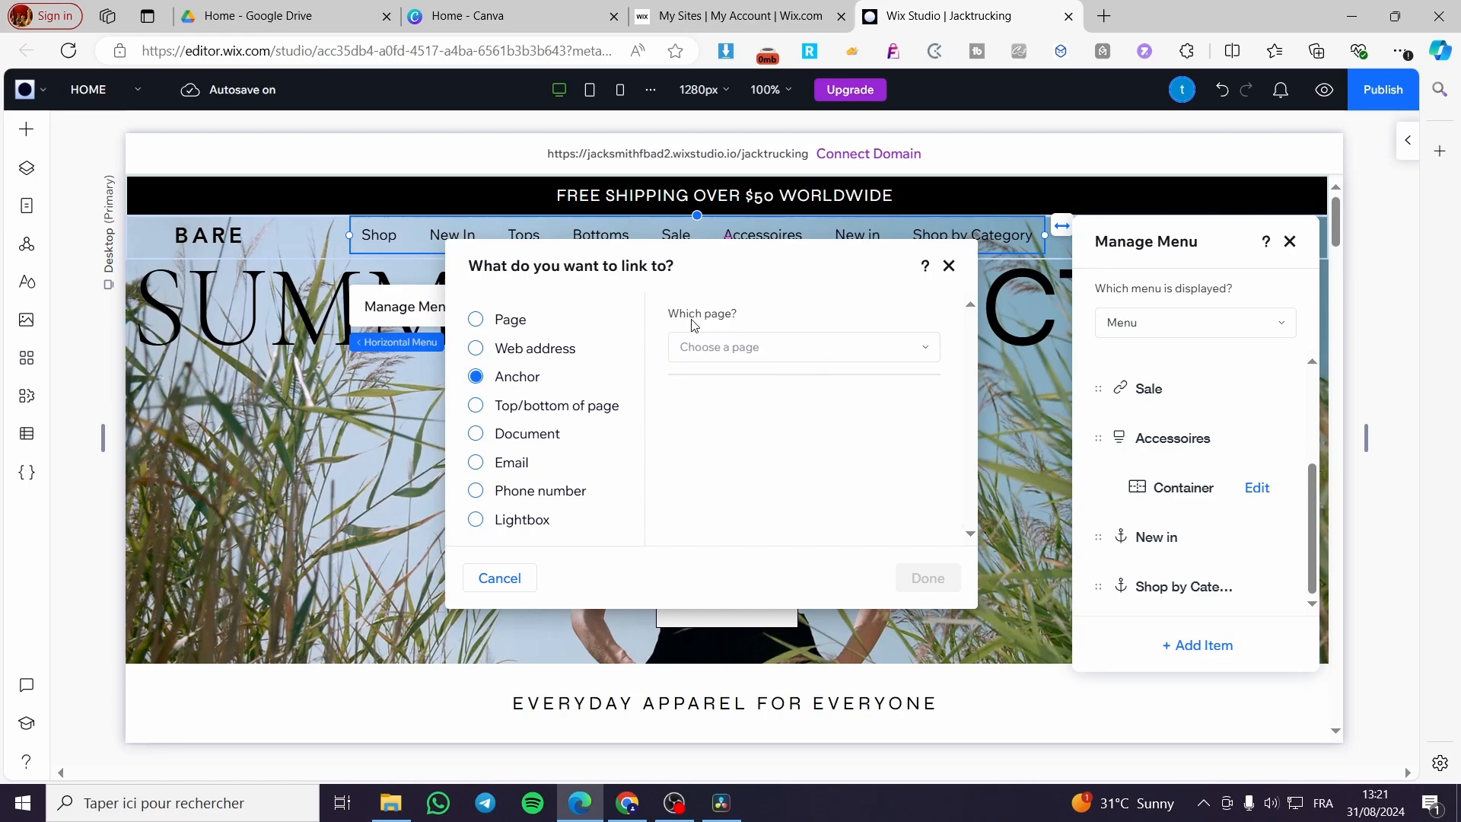
pyautogui.click(915, 355)
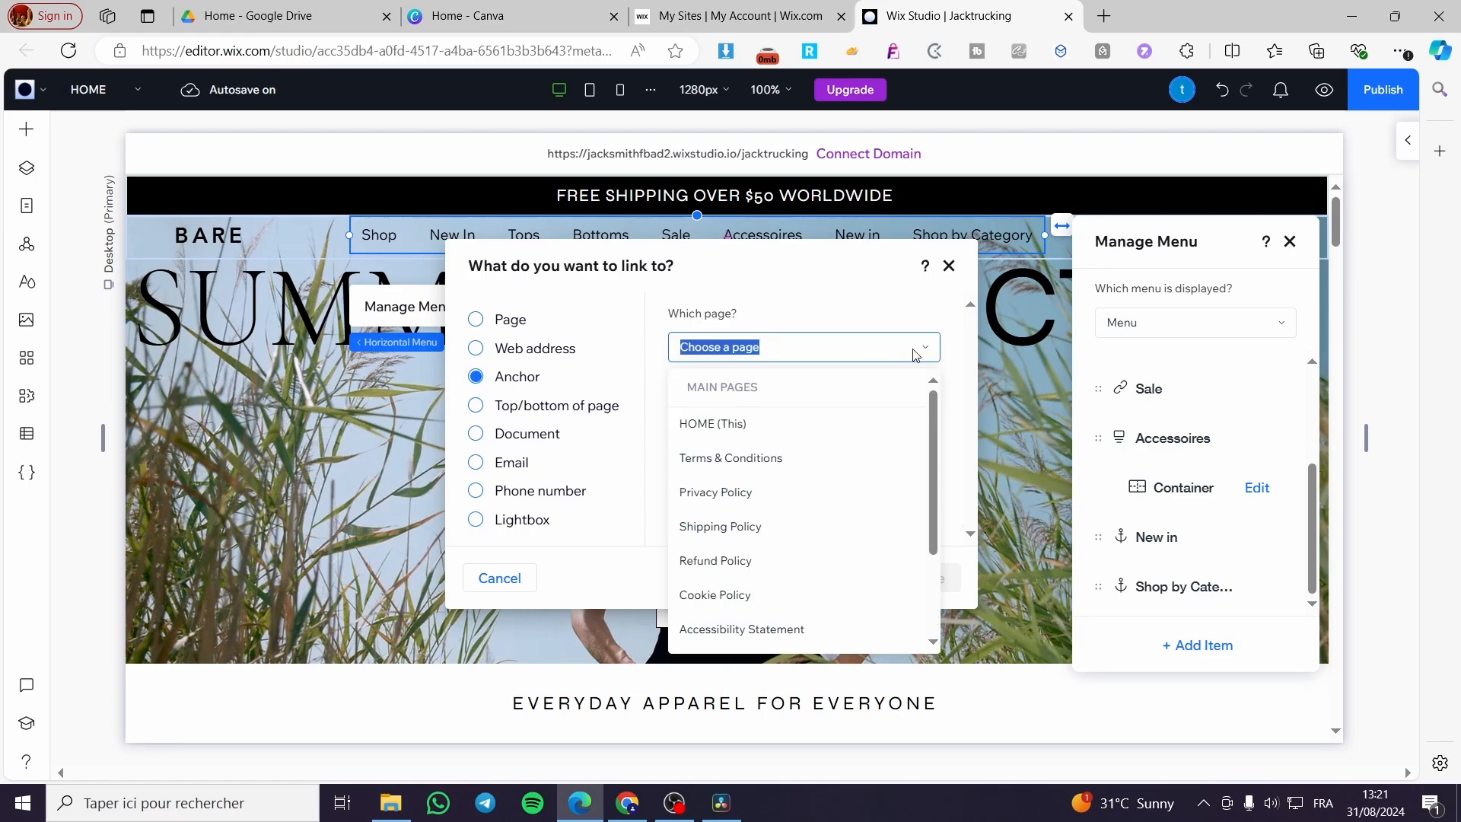
pyautogui.click(847, 432)
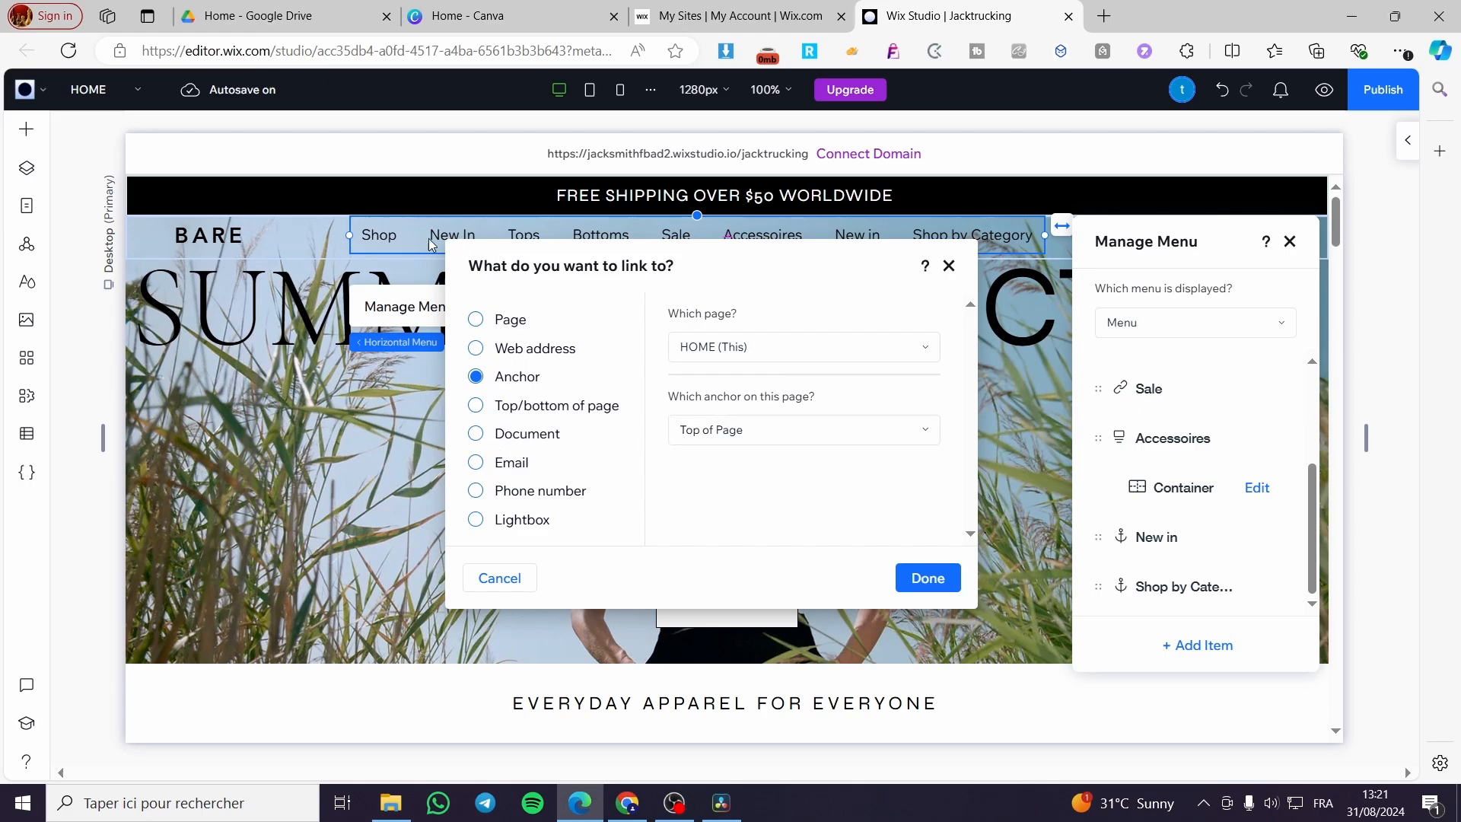
pyautogui.click(877, 427)
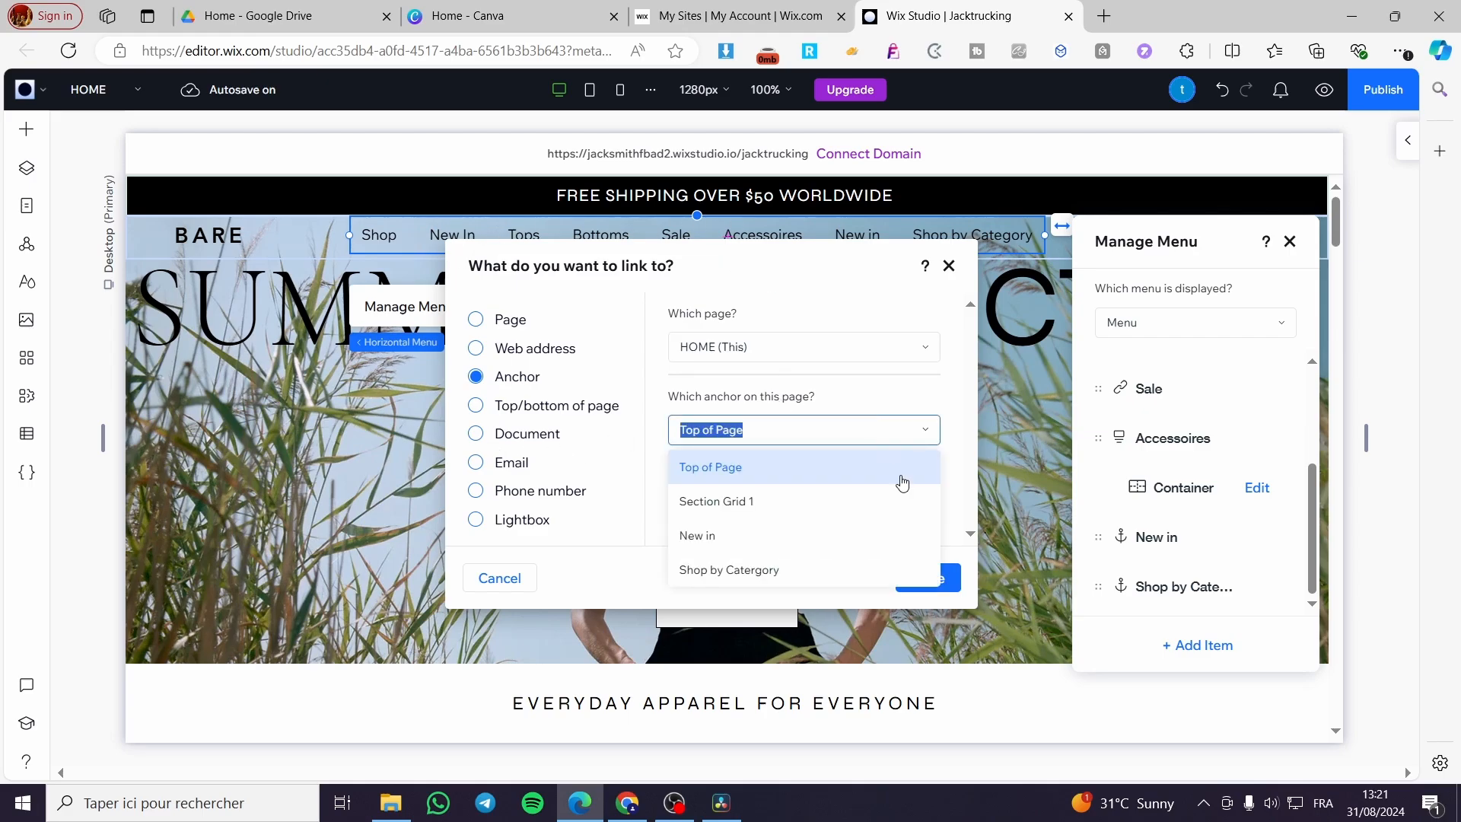
pyautogui.click(739, 545)
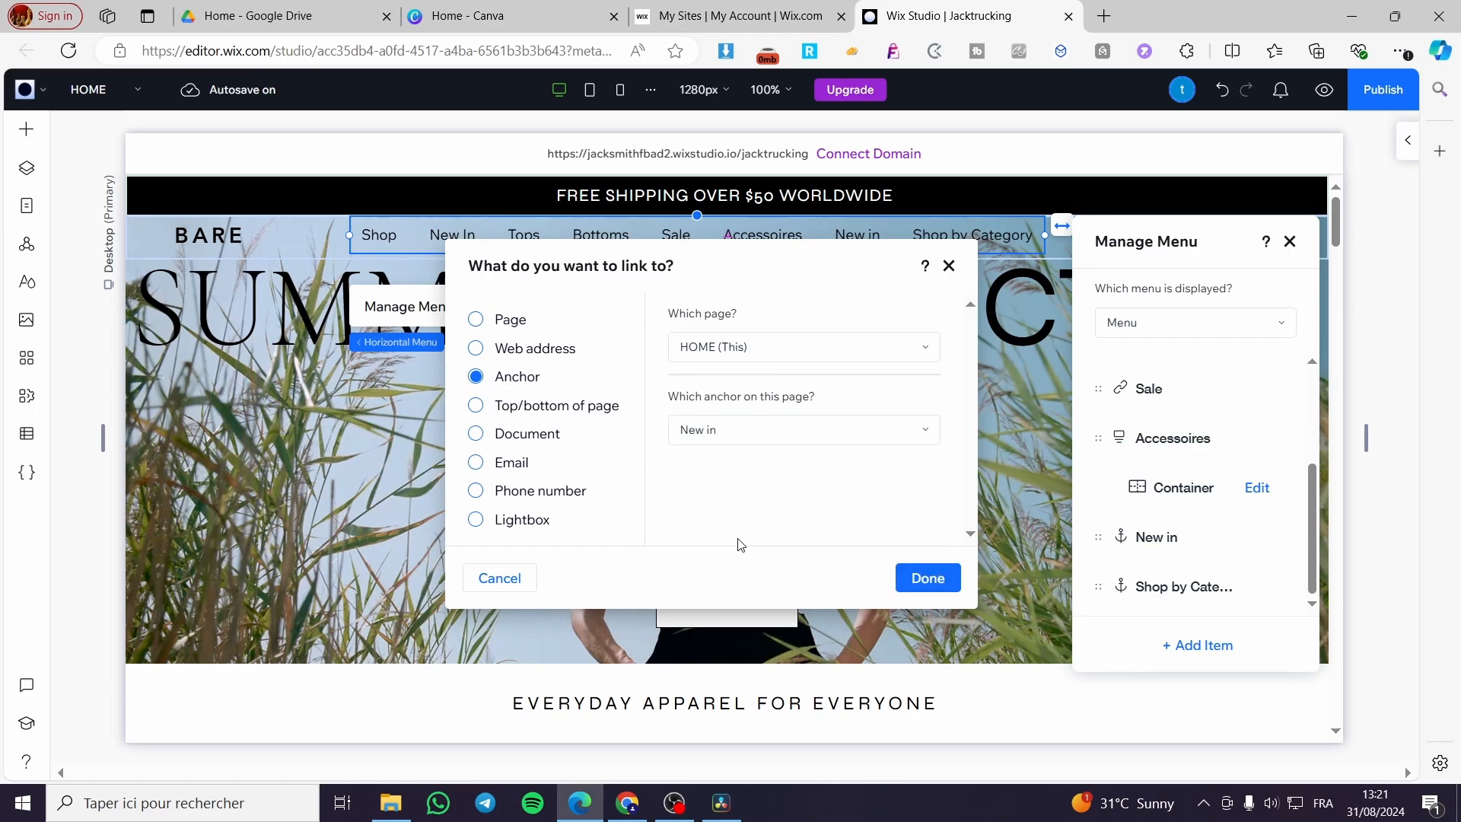
pyautogui.click(927, 578)
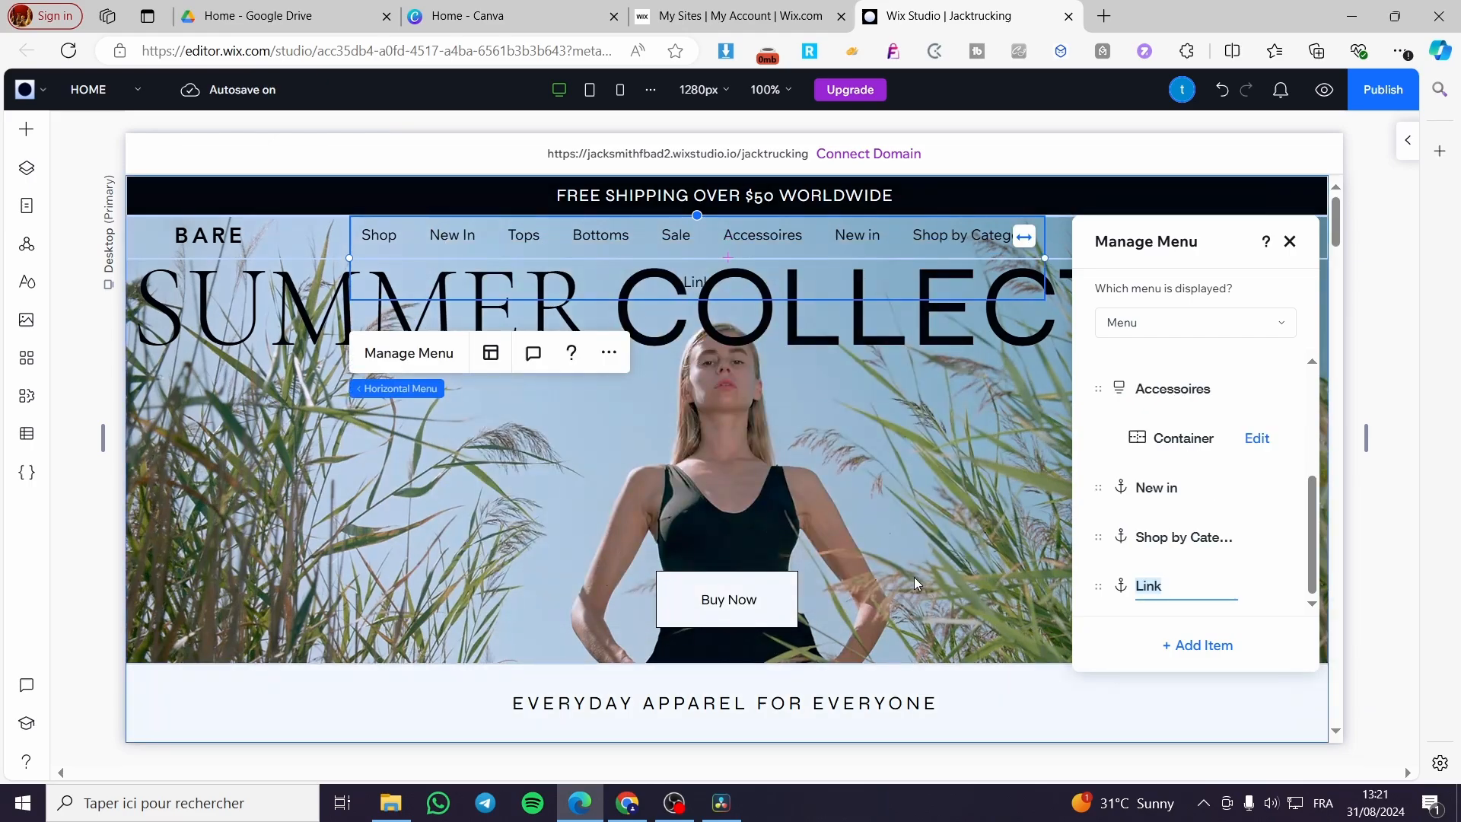
# Widen the horizontal header menu so that all its items fit on one row.
pyautogui.click(701, 281)
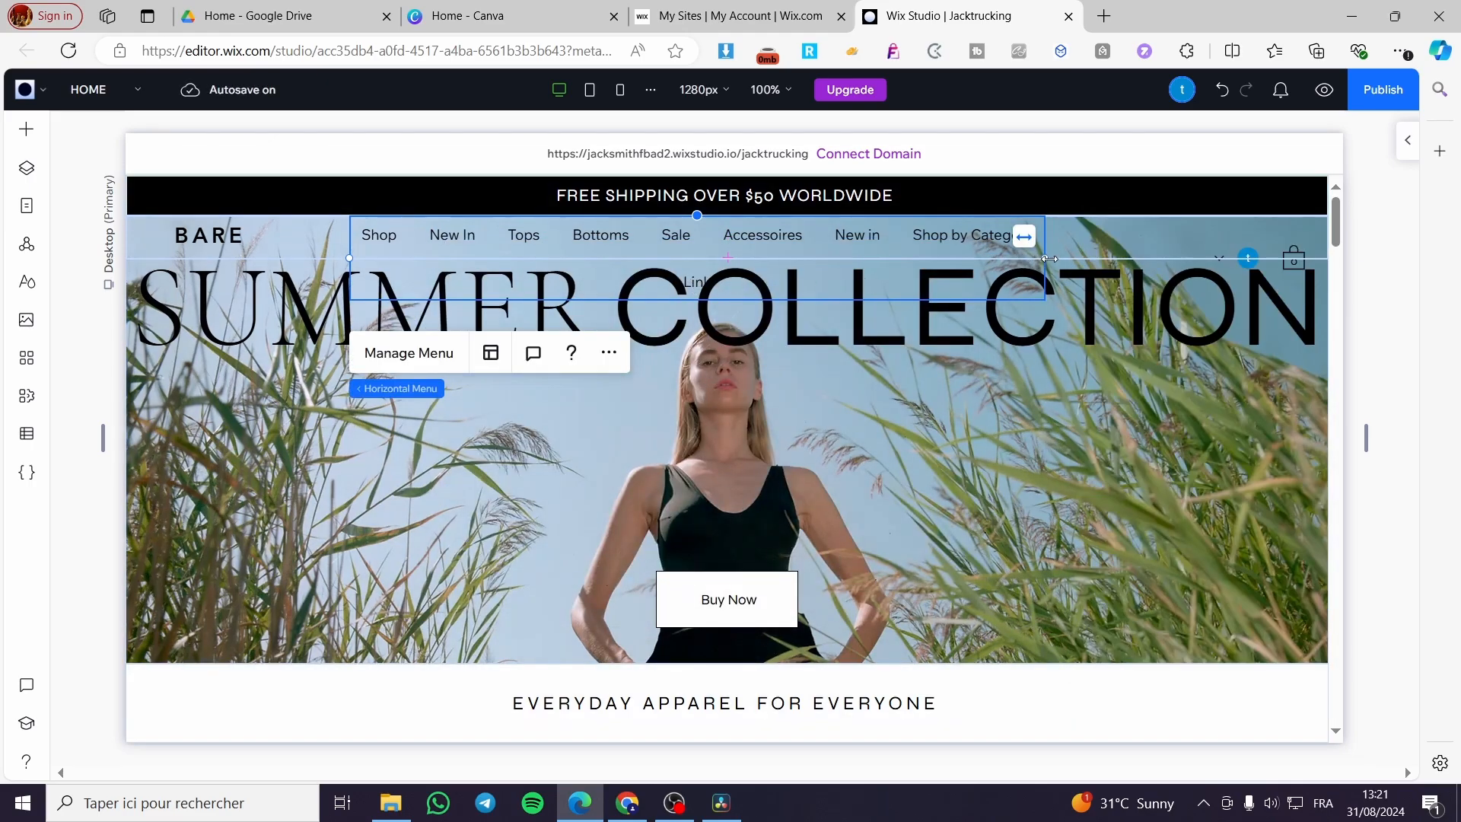
pyautogui.moveTo(1042, 257); pyautogui.dragTo(1153, 250)
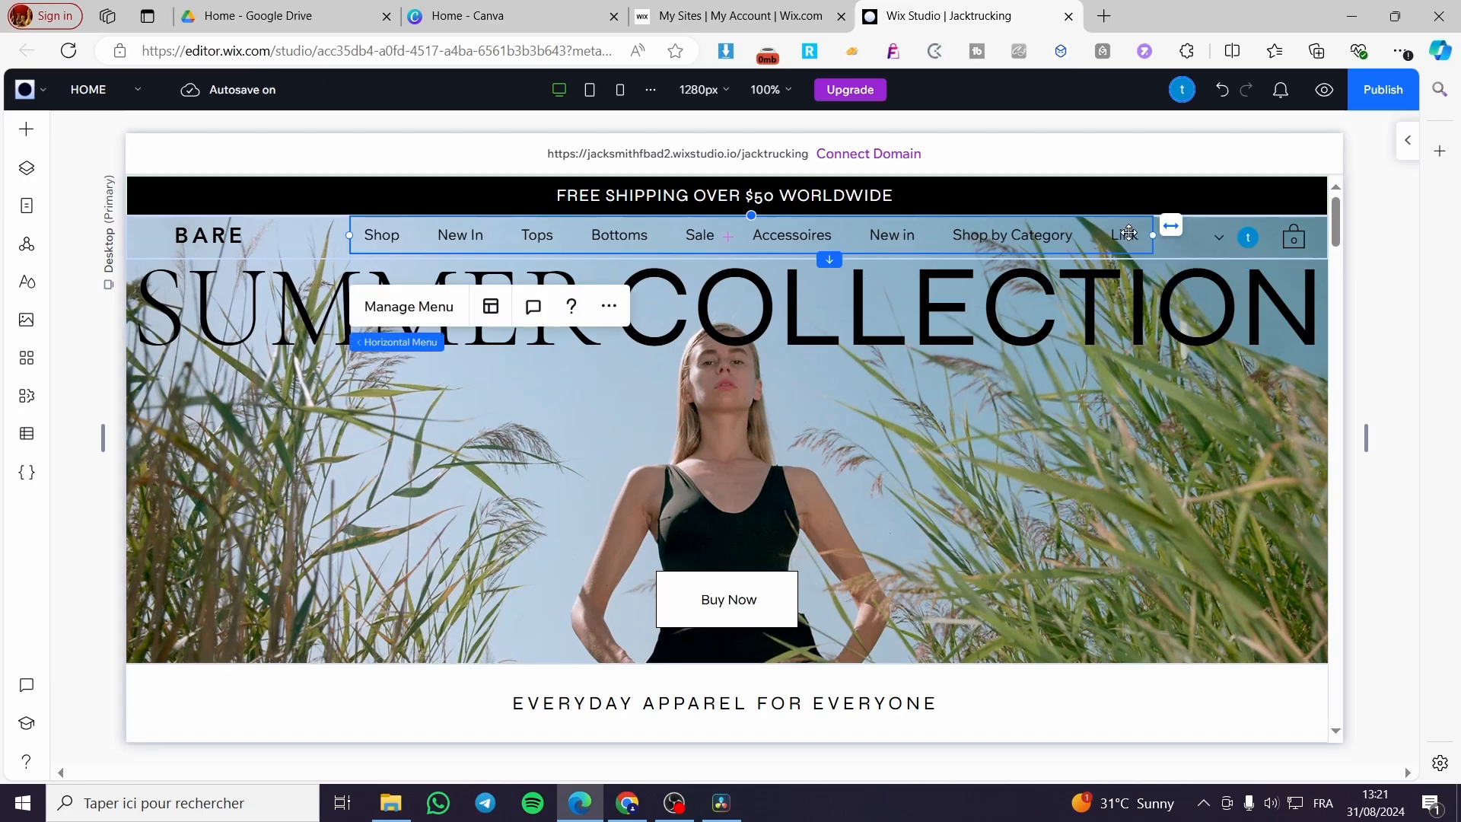
# Rename the newly added Link item in the horizontal menu as Shortcut1 and close the menu management.
pyautogui.click(408, 306)
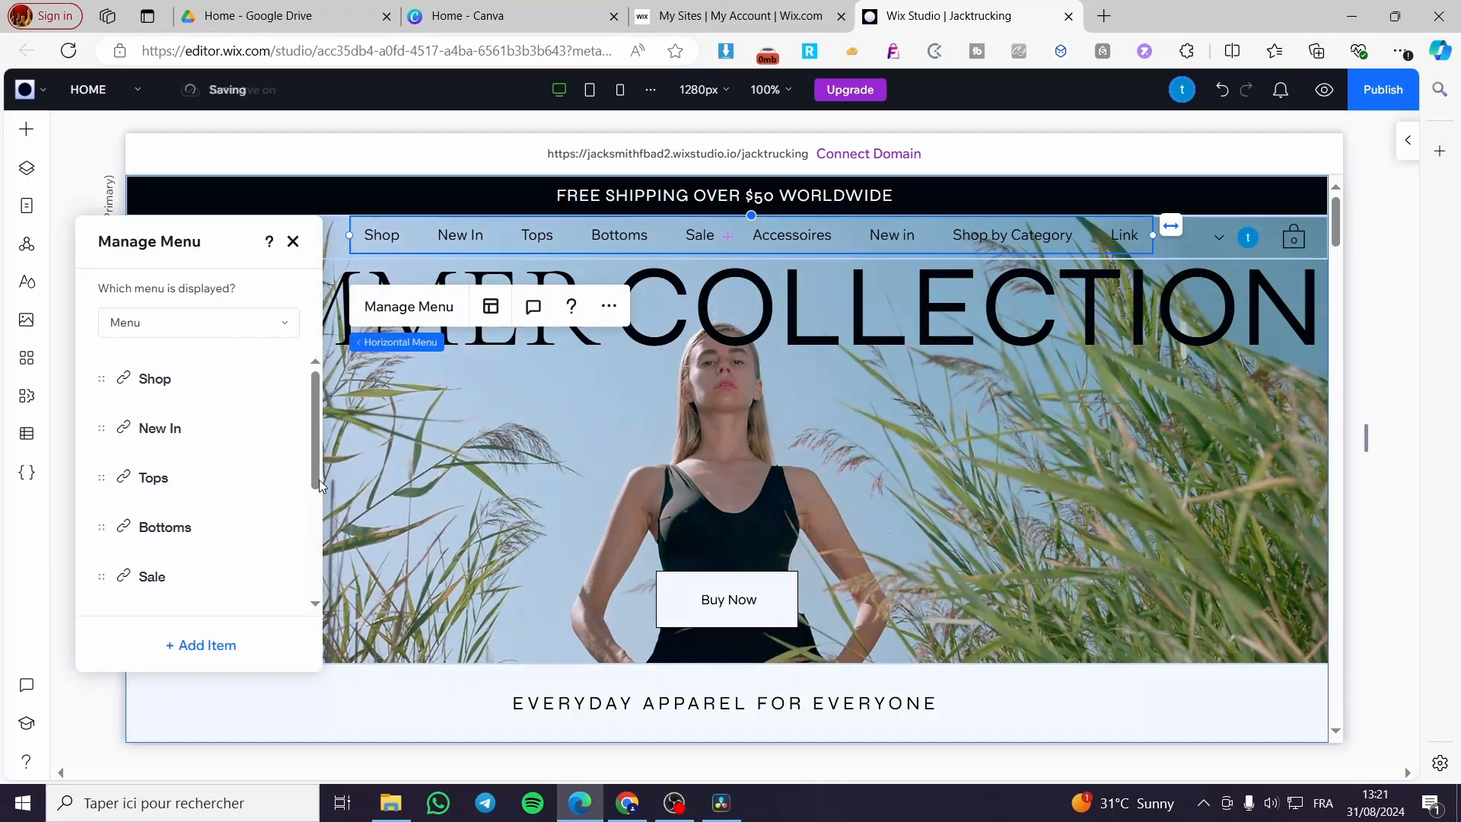
pyautogui.scroll(-3, 187, 438)
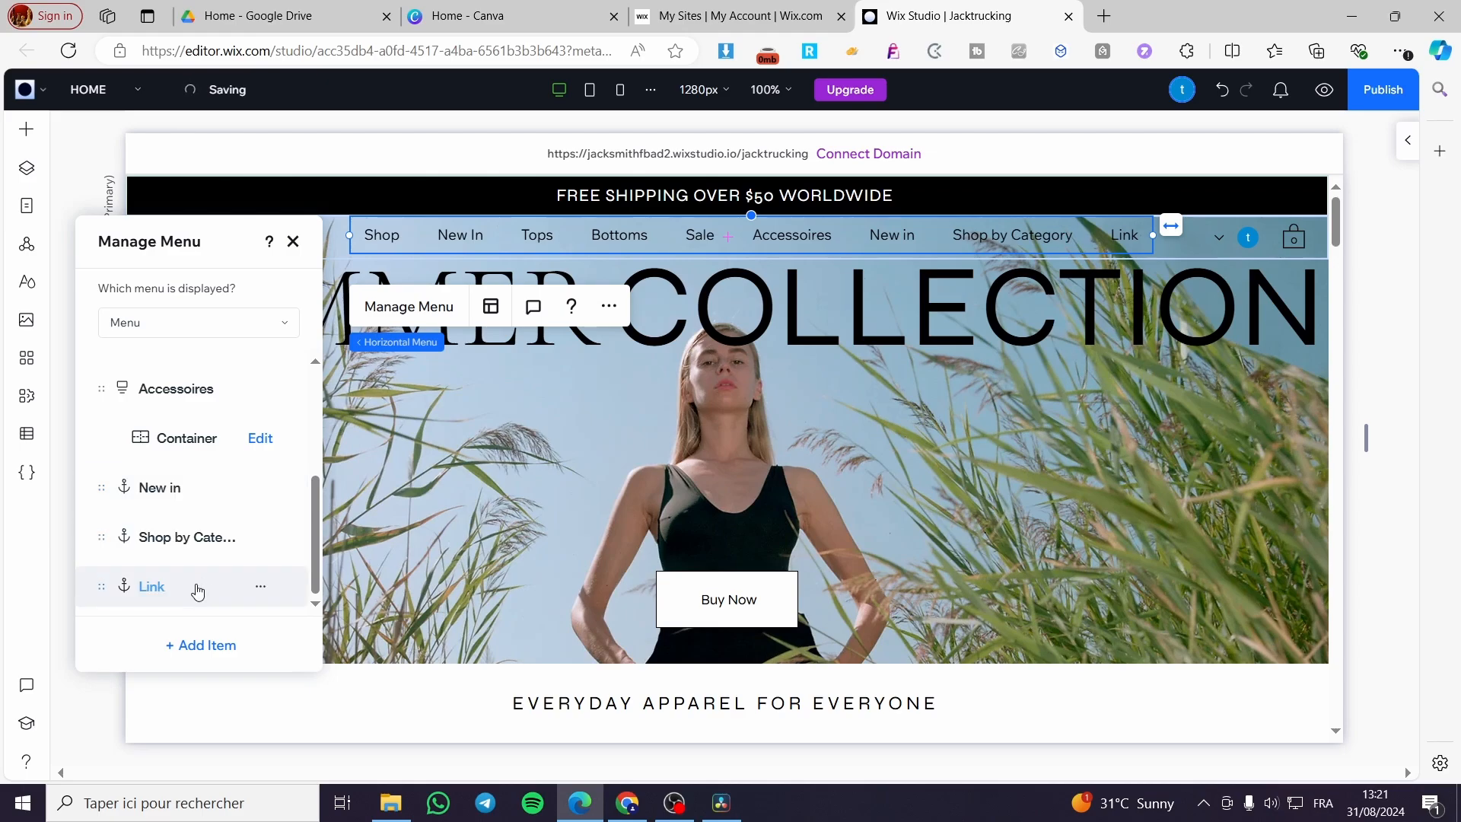
pyautogui.click(261, 587)
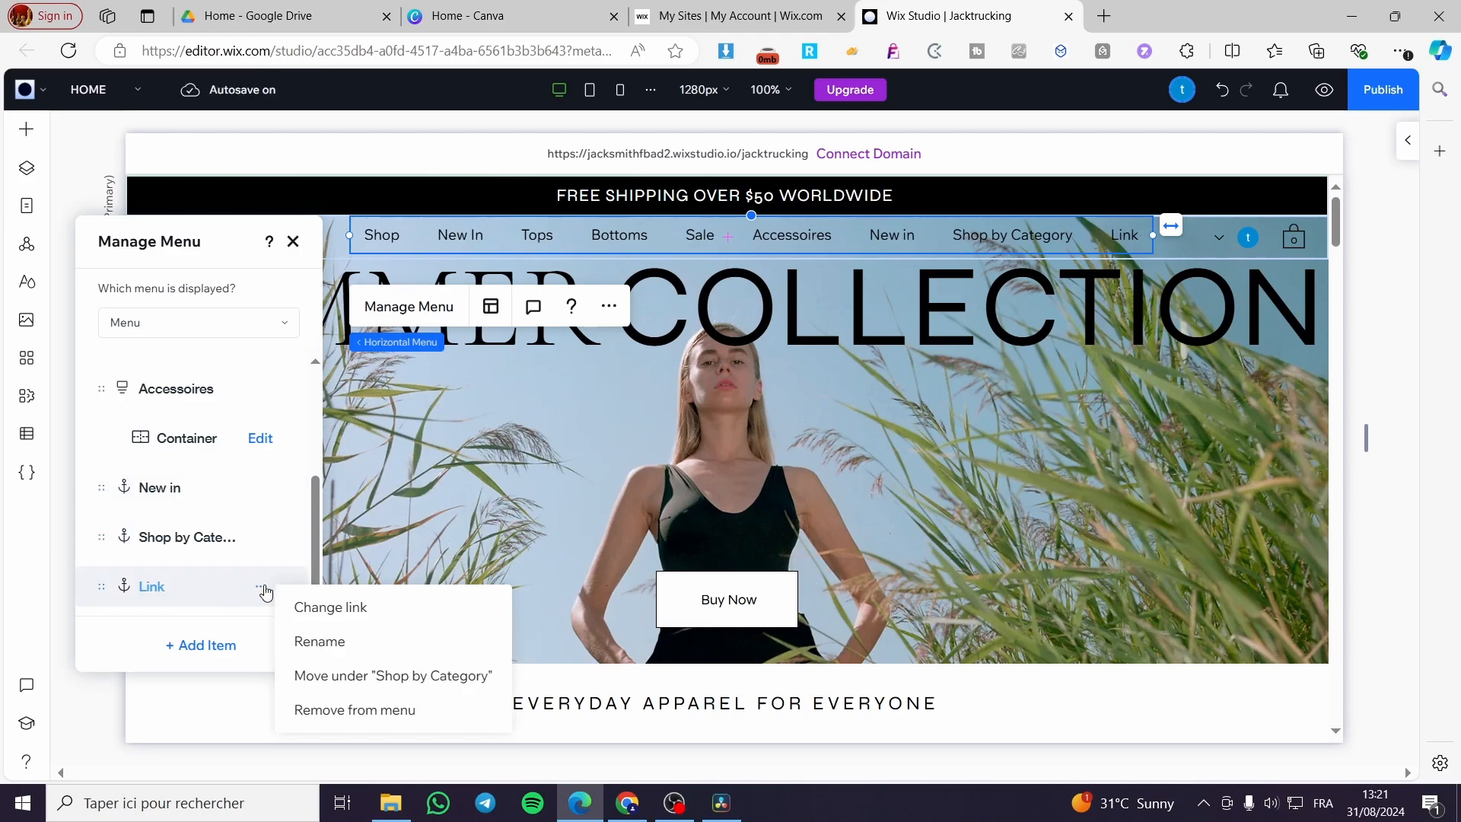
pyautogui.click(349, 620)
pyautogui.click(952, 270)
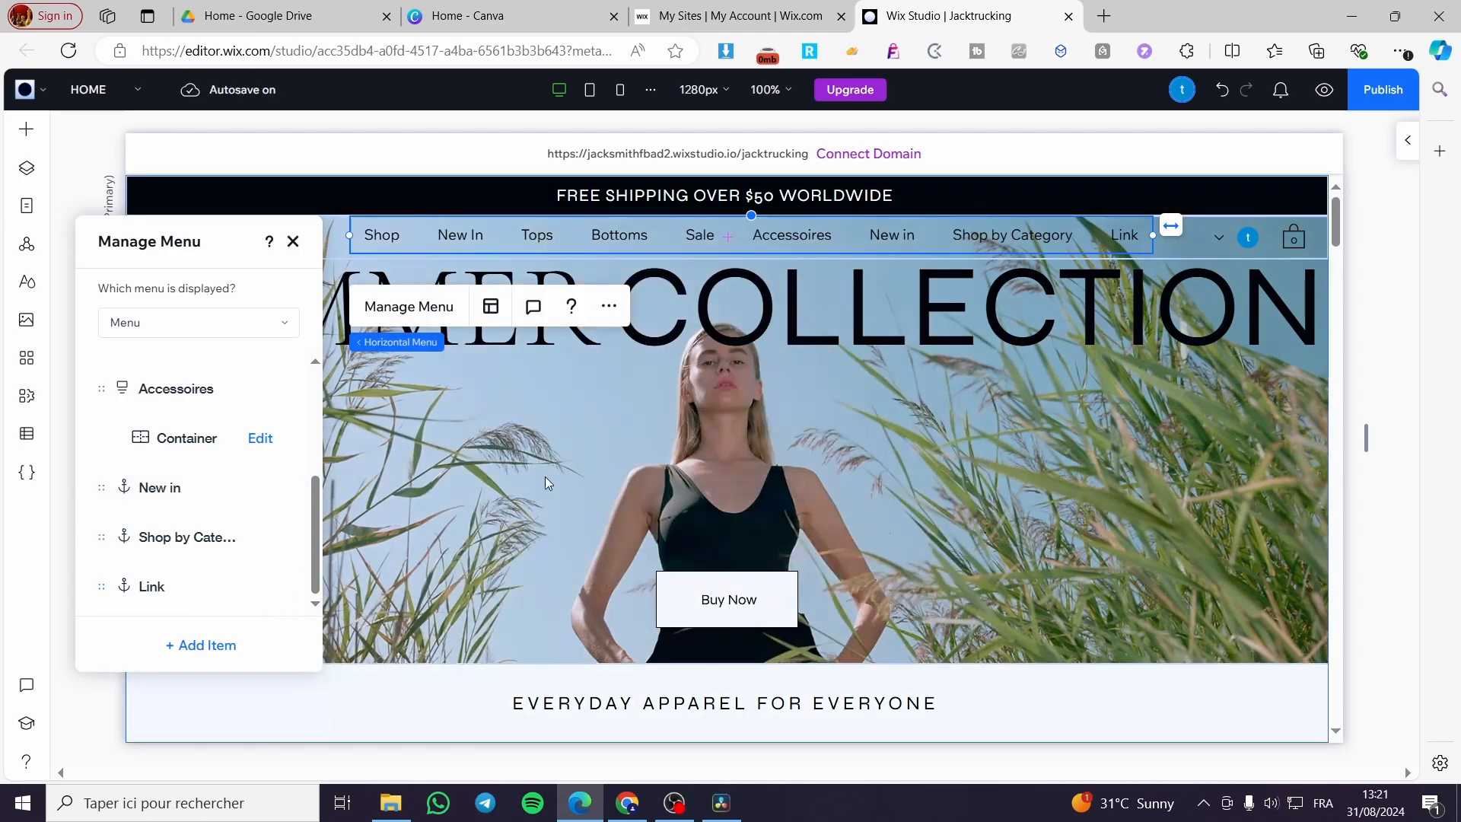
pyautogui.click(263, 590)
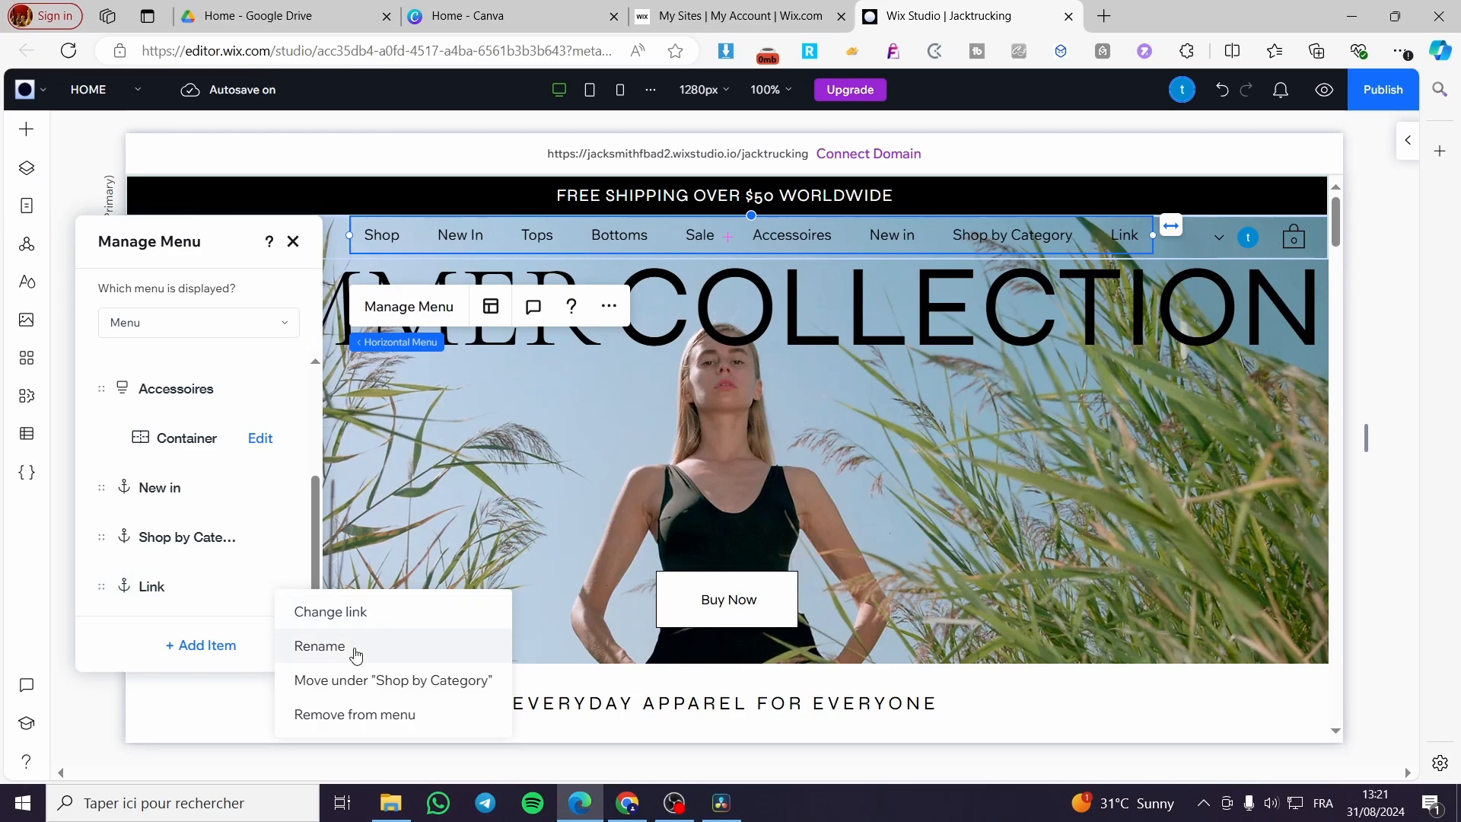
pyautogui.click(320, 646)
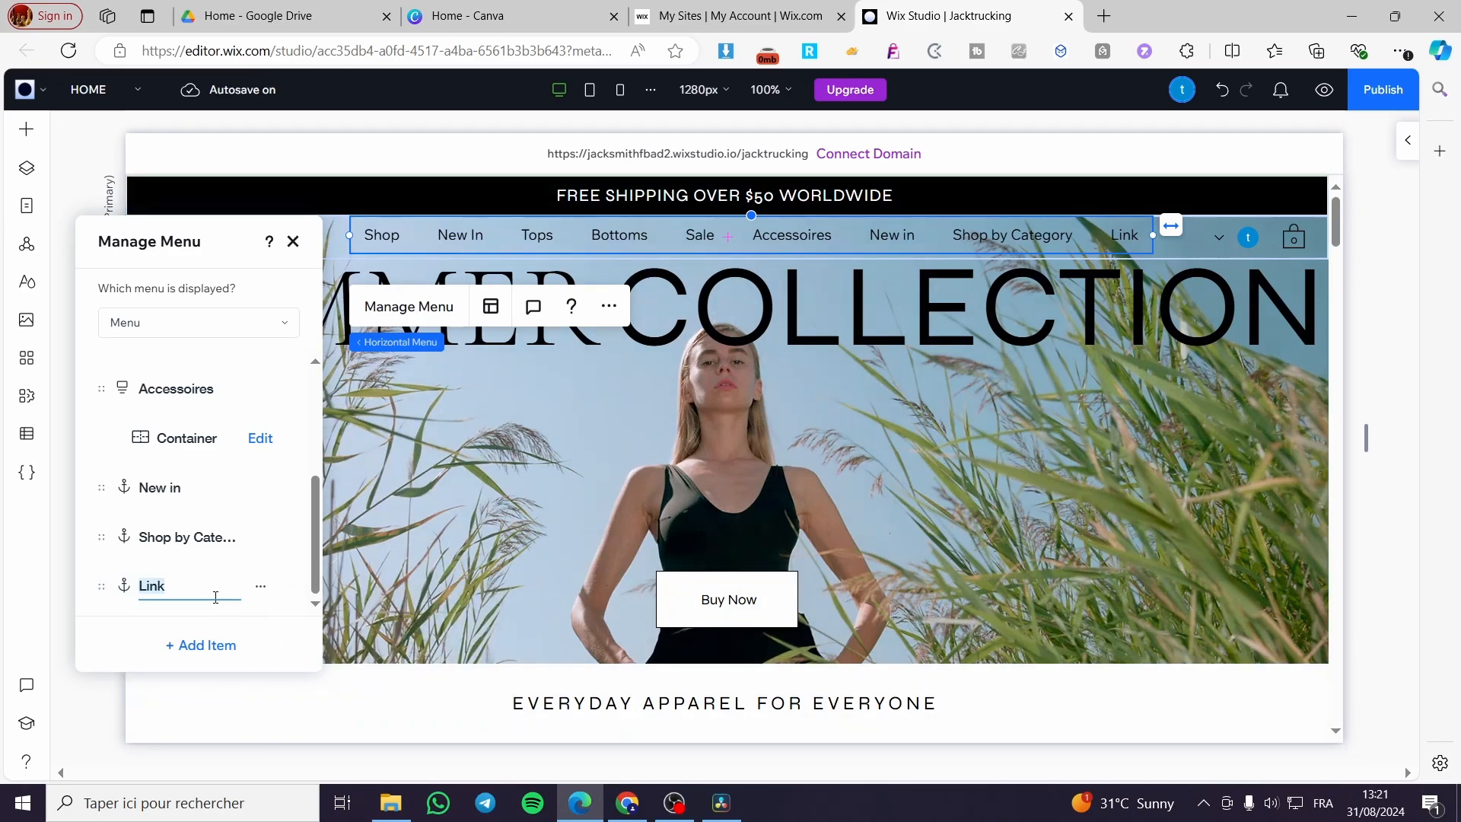
pyautogui.write('Shortcut1')
pyautogui.press('Return')
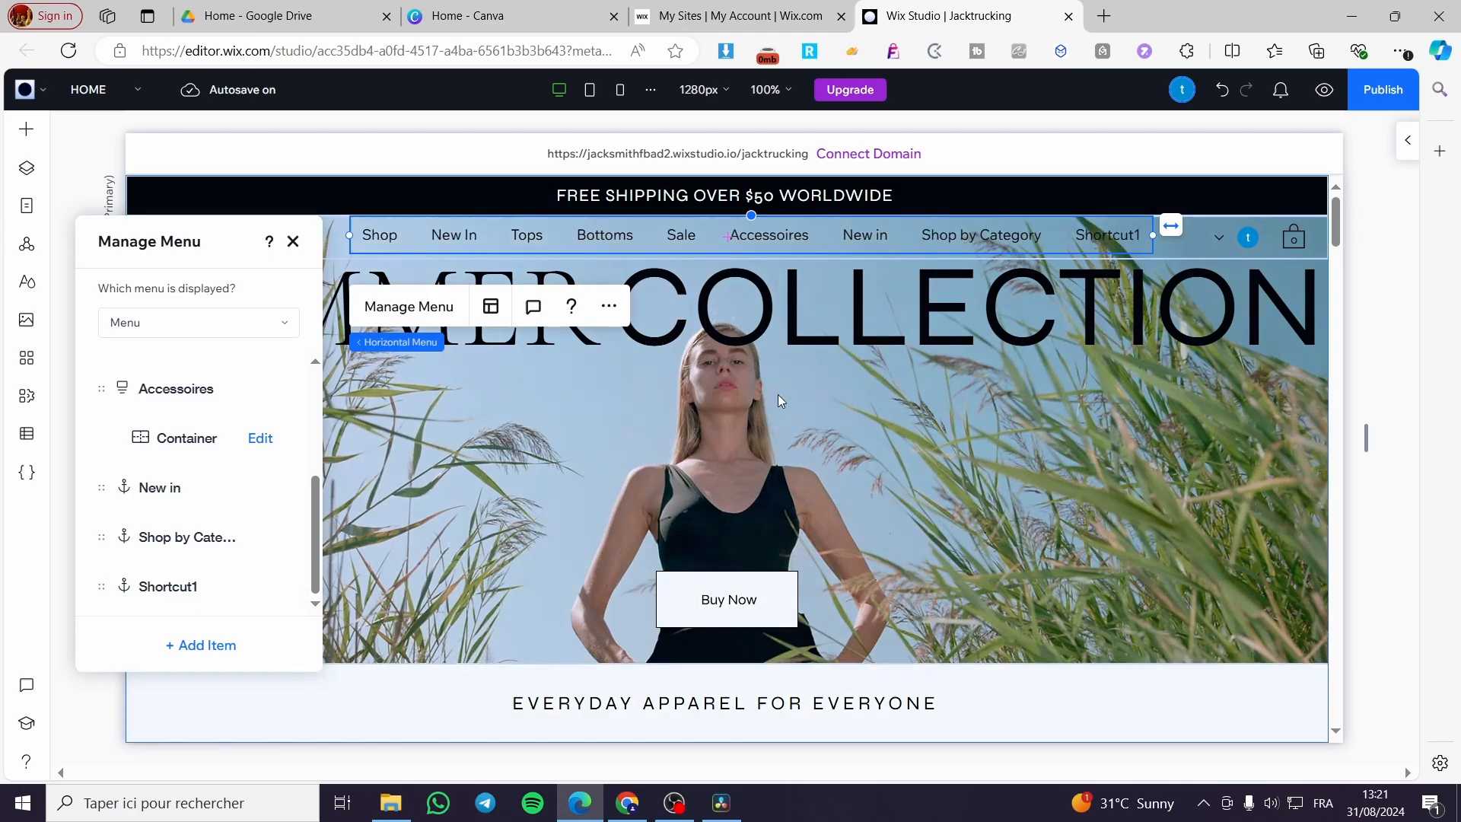
pyautogui.click(293, 241)
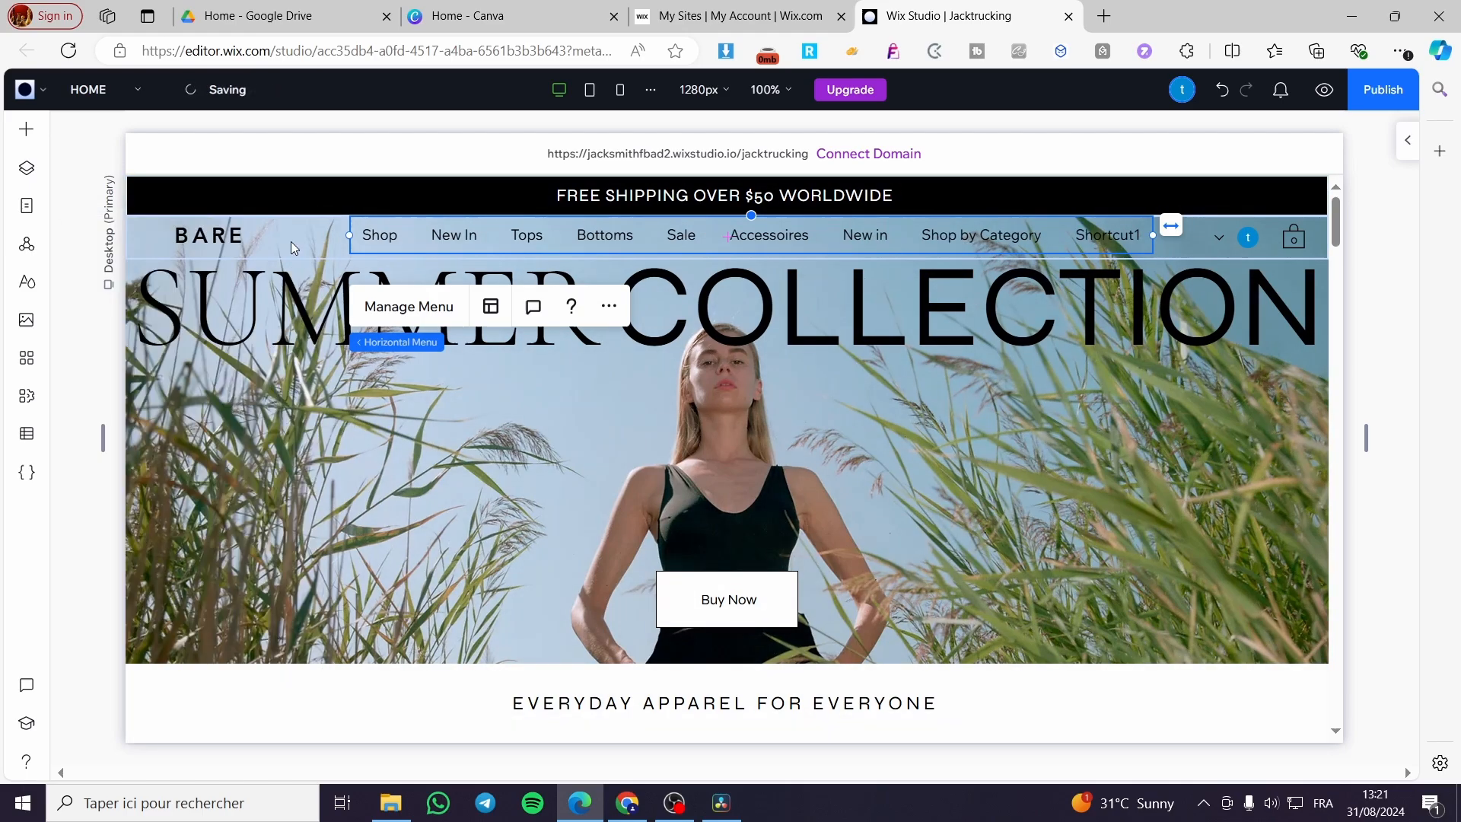
# Publish the site and preview the home page with the Shortcut1 item in the header menu.
pyautogui.click(1373, 104)
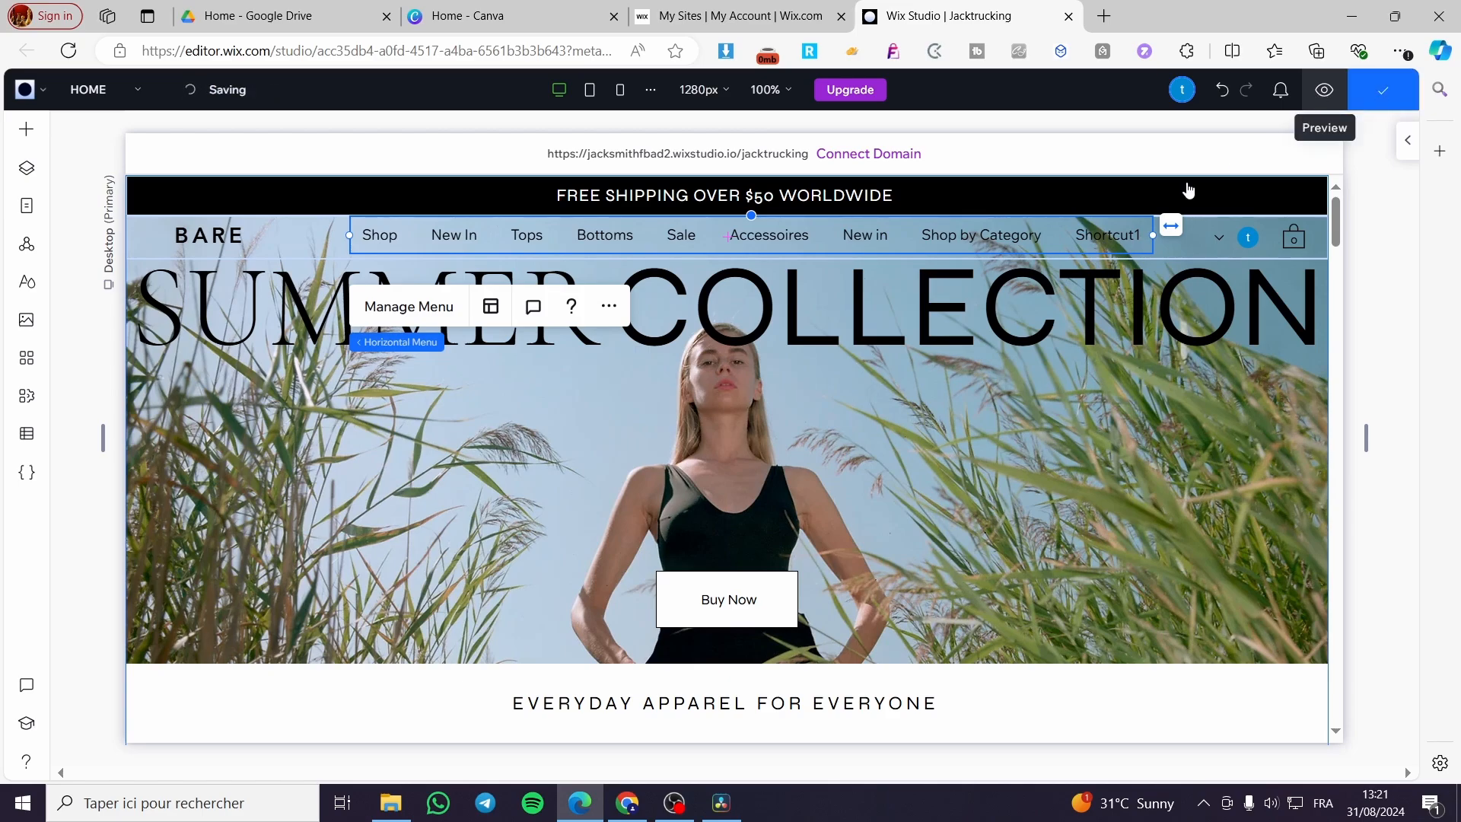
pyautogui.click(1323, 93)
pyautogui.click(968, 632)
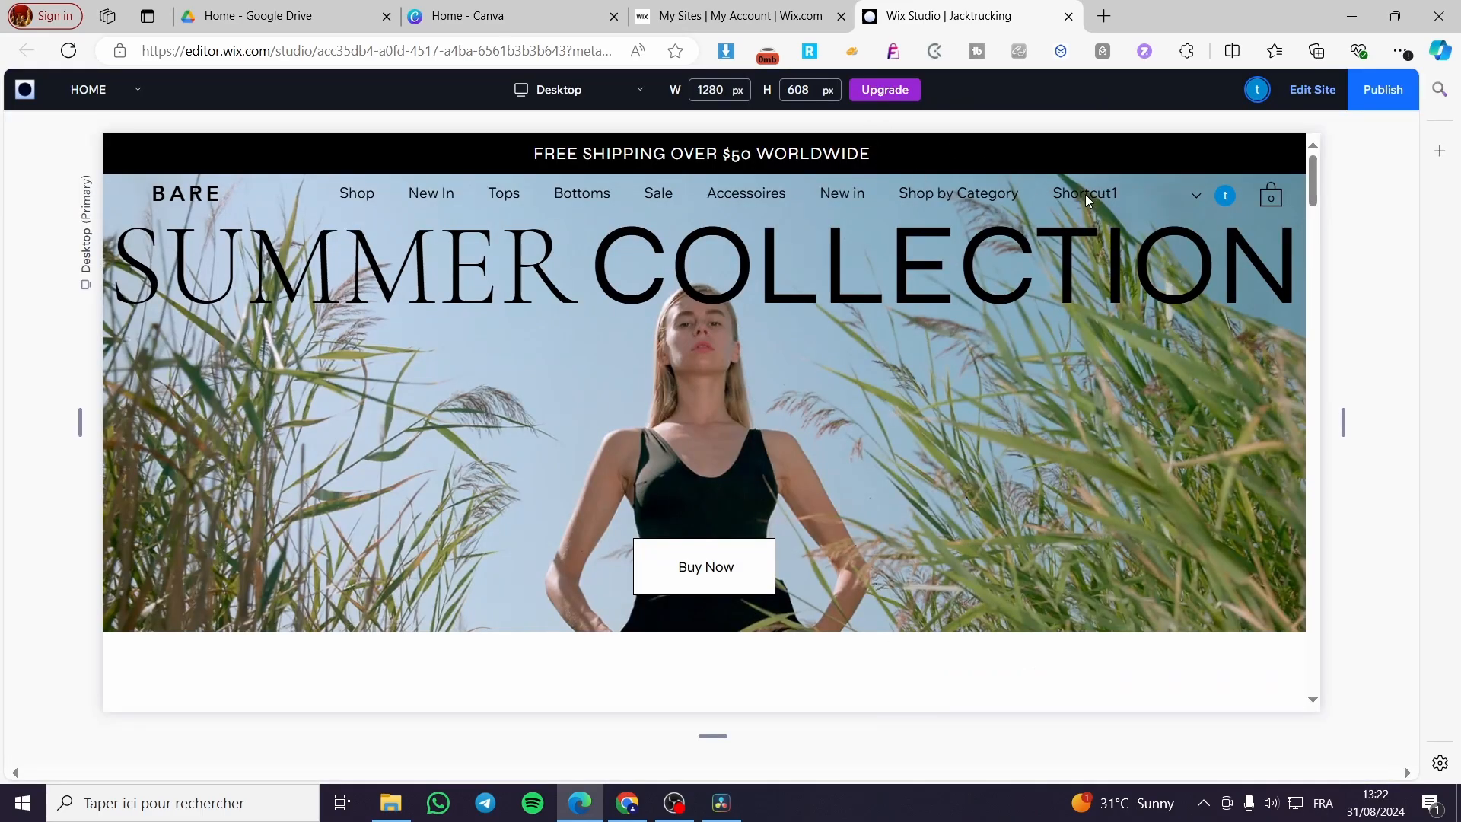
pyautogui.scroll(-3, 1253, 474)
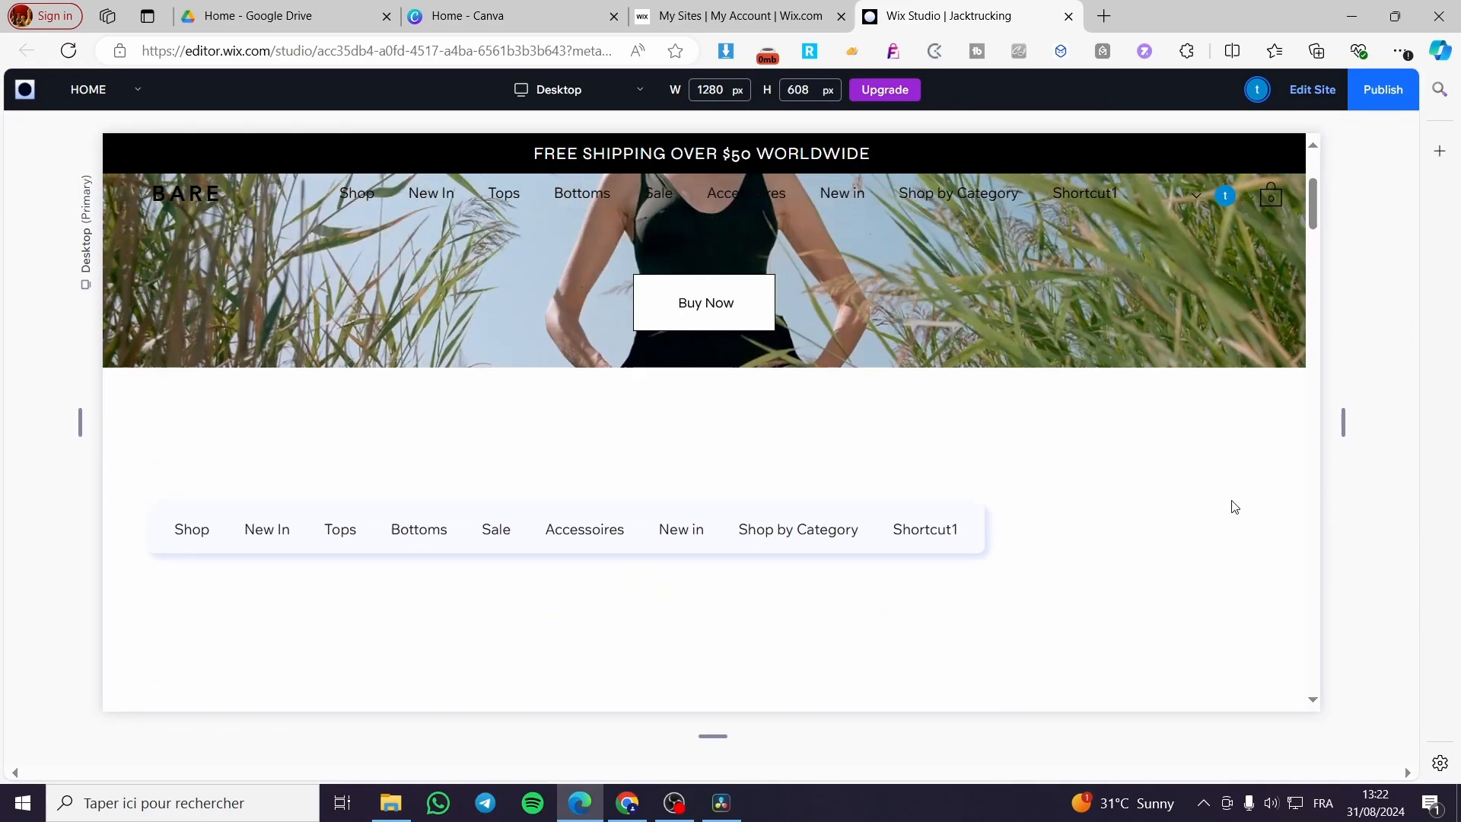
pyautogui.scroll(3, 1231, 507)
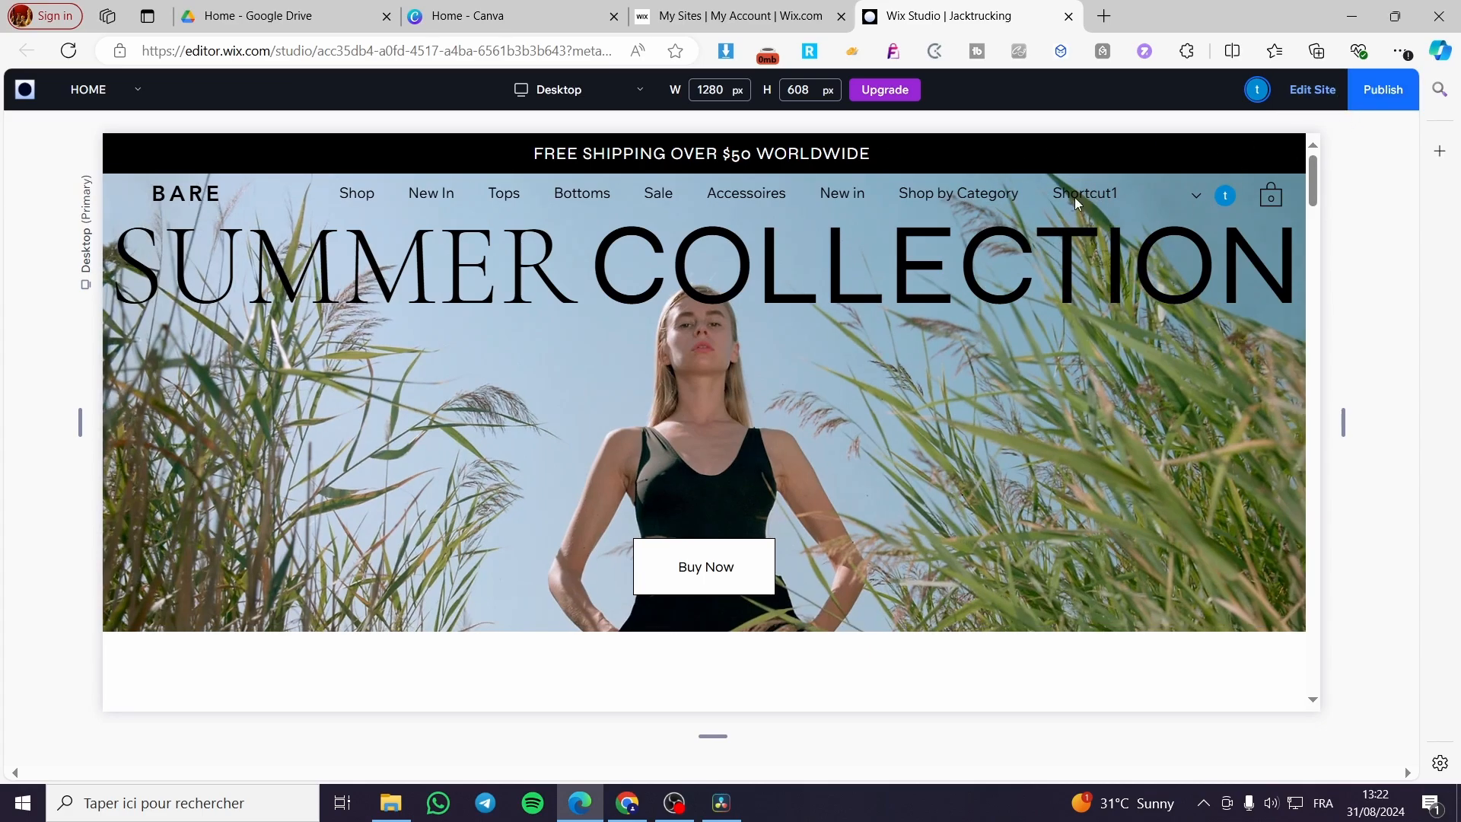
pyautogui.scroll(-5, 621, 210)
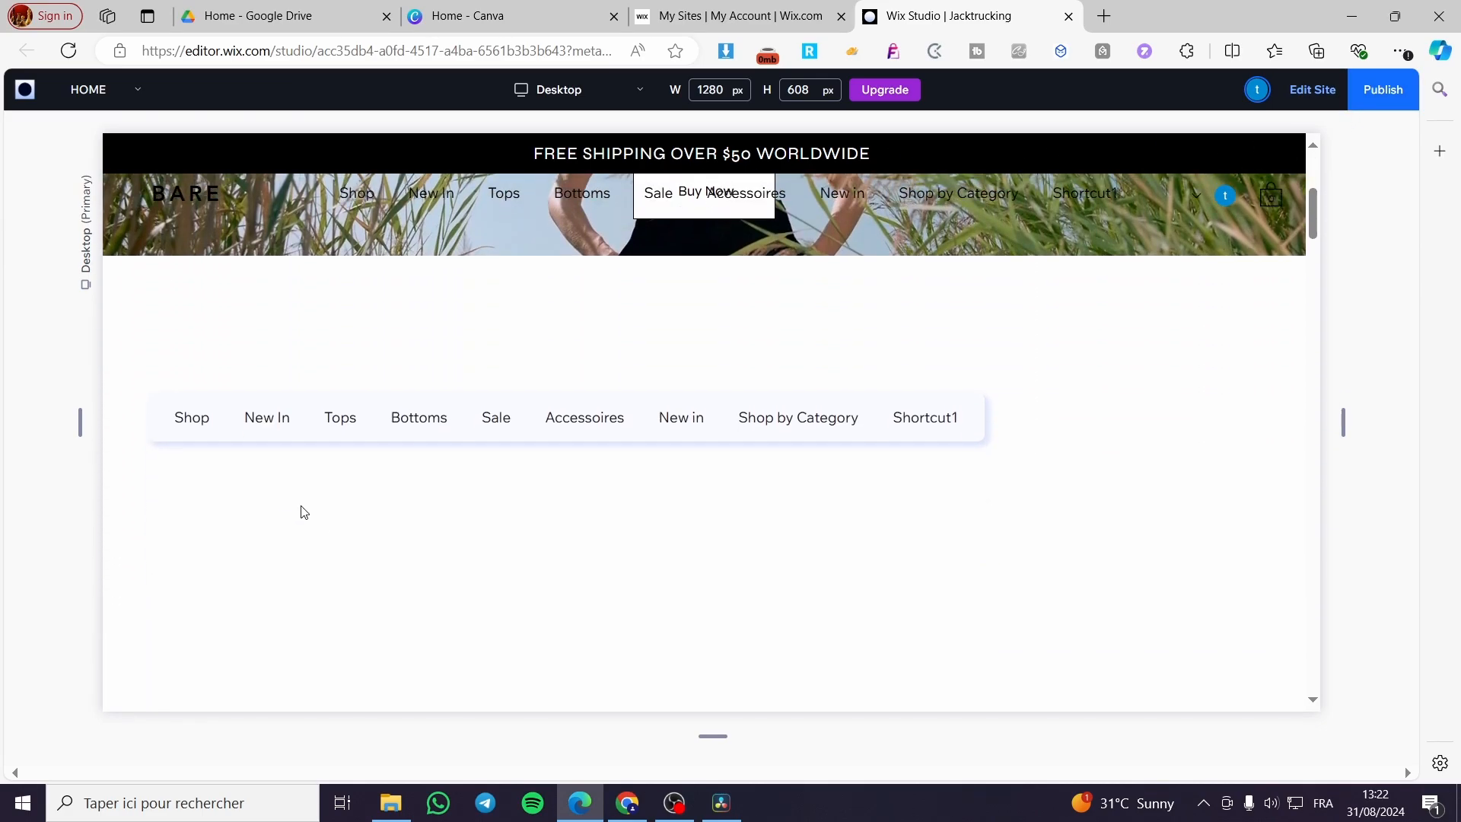
pyautogui.scroll(5, 609, 642)
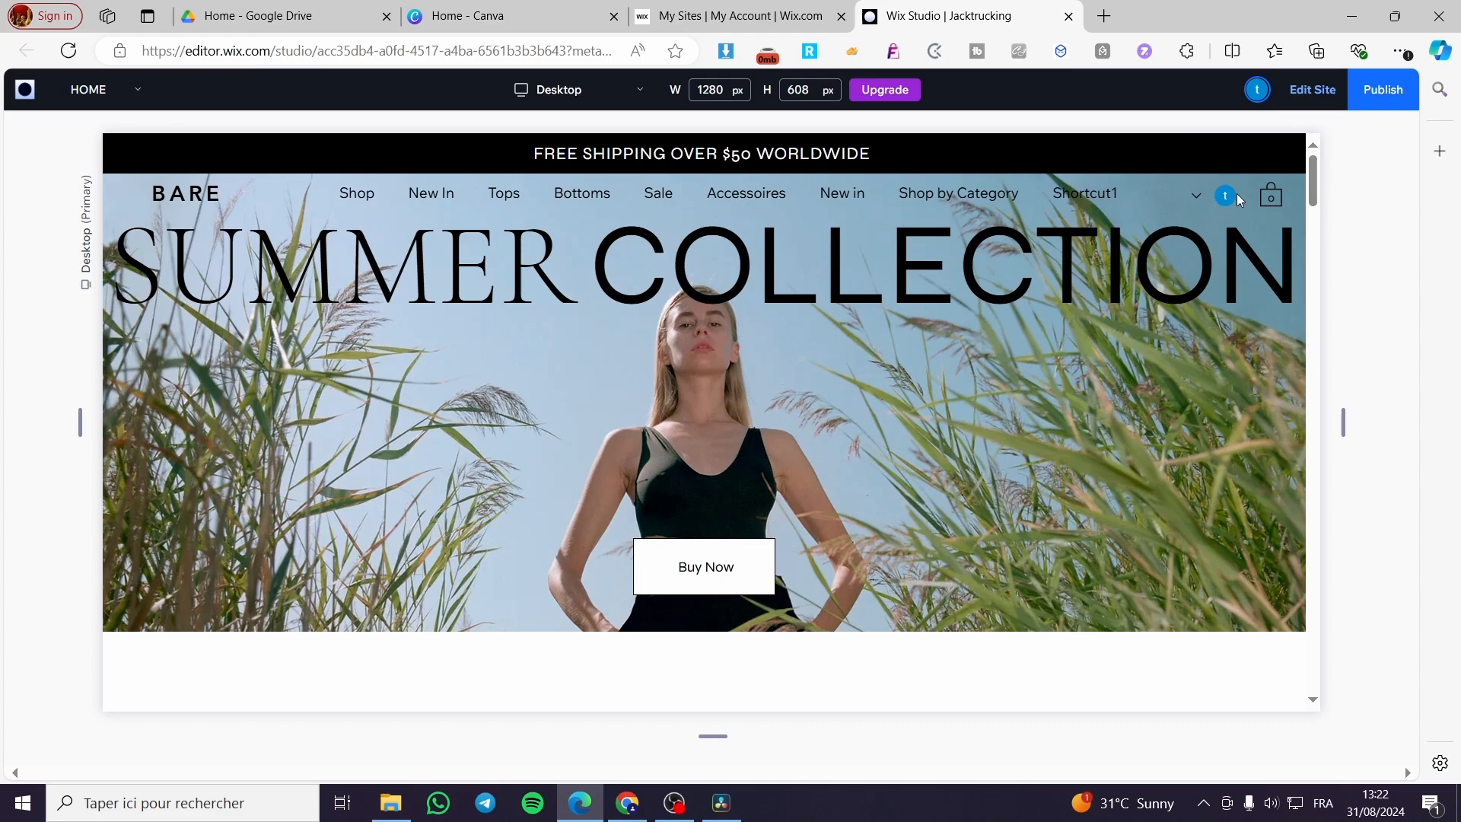
# Publish the site again from the preview and test the Shortcut1 item in the header menu.
pyautogui.click(1383, 89)
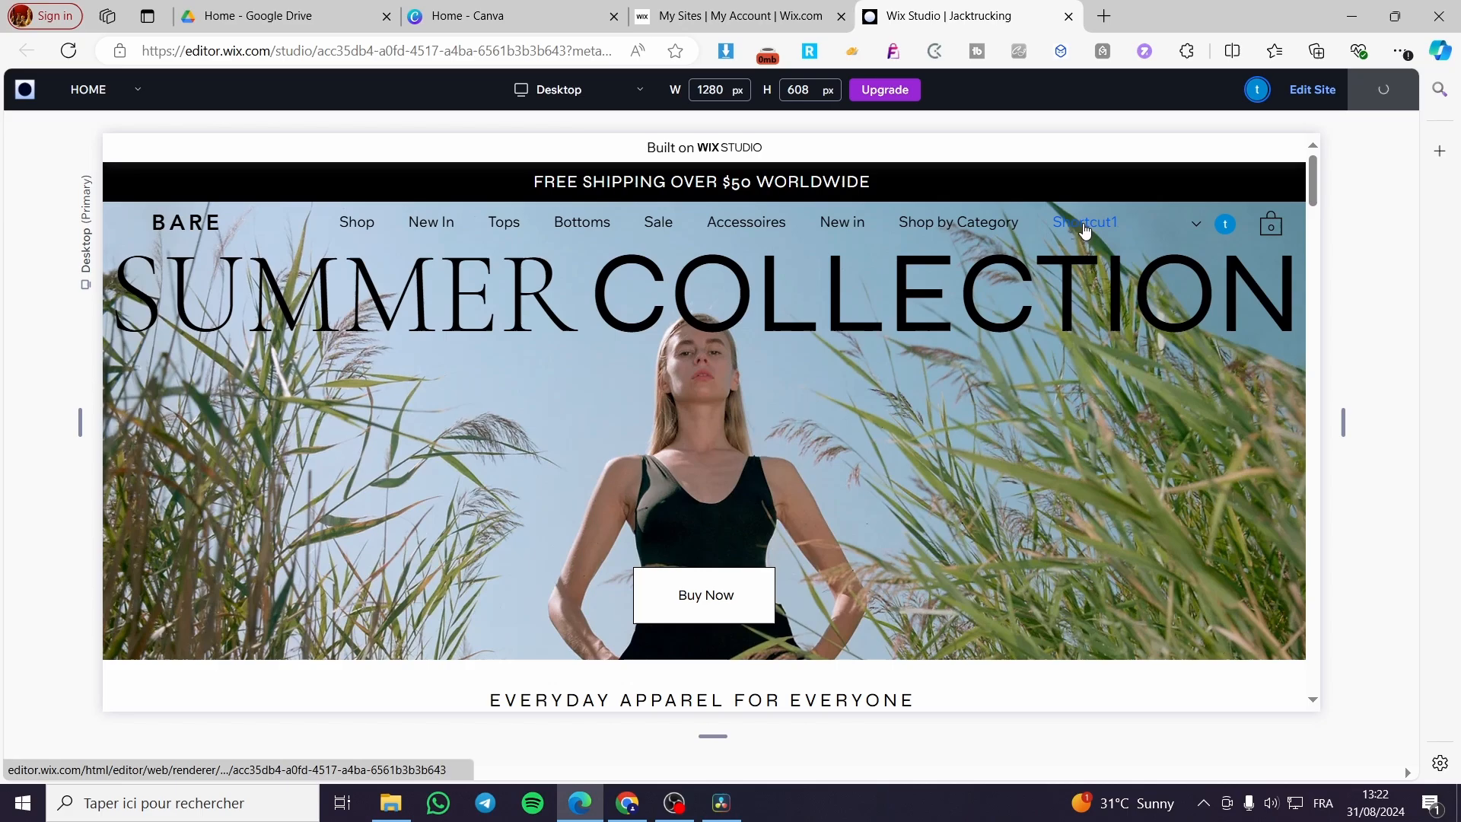
pyautogui.click(1085, 226)
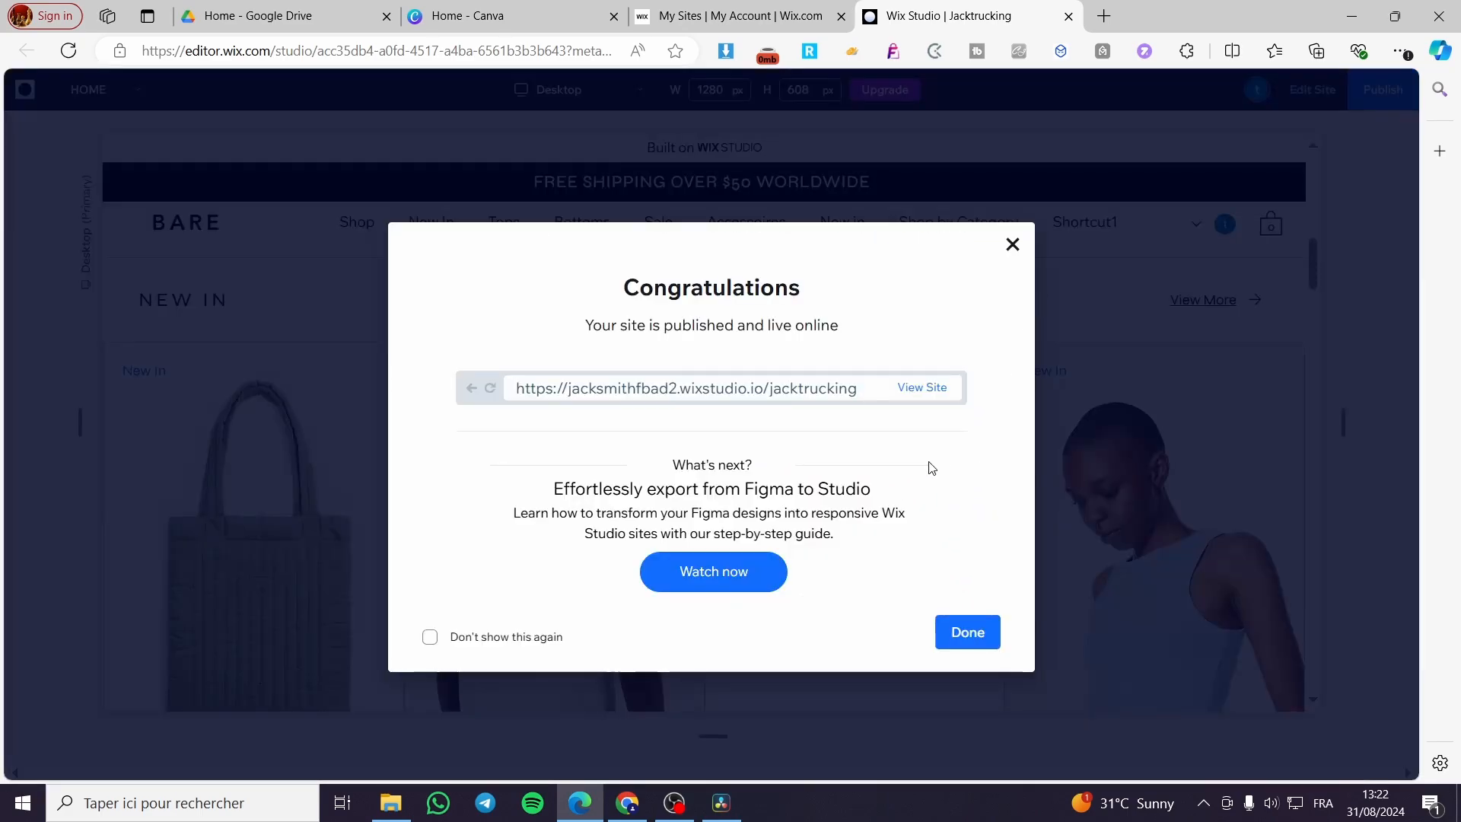
pyautogui.click(945, 226)
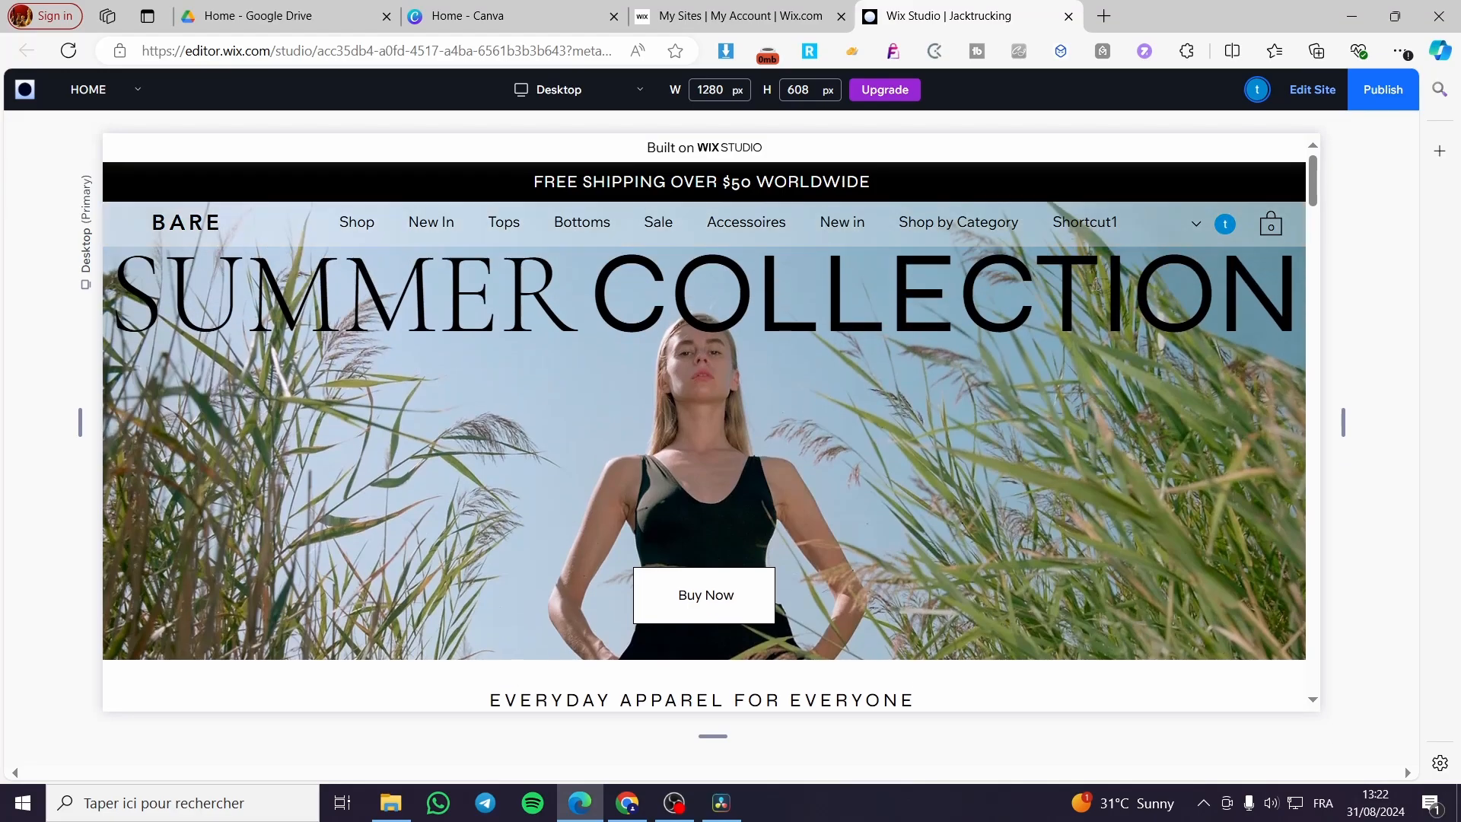
pyautogui.click(1090, 226)
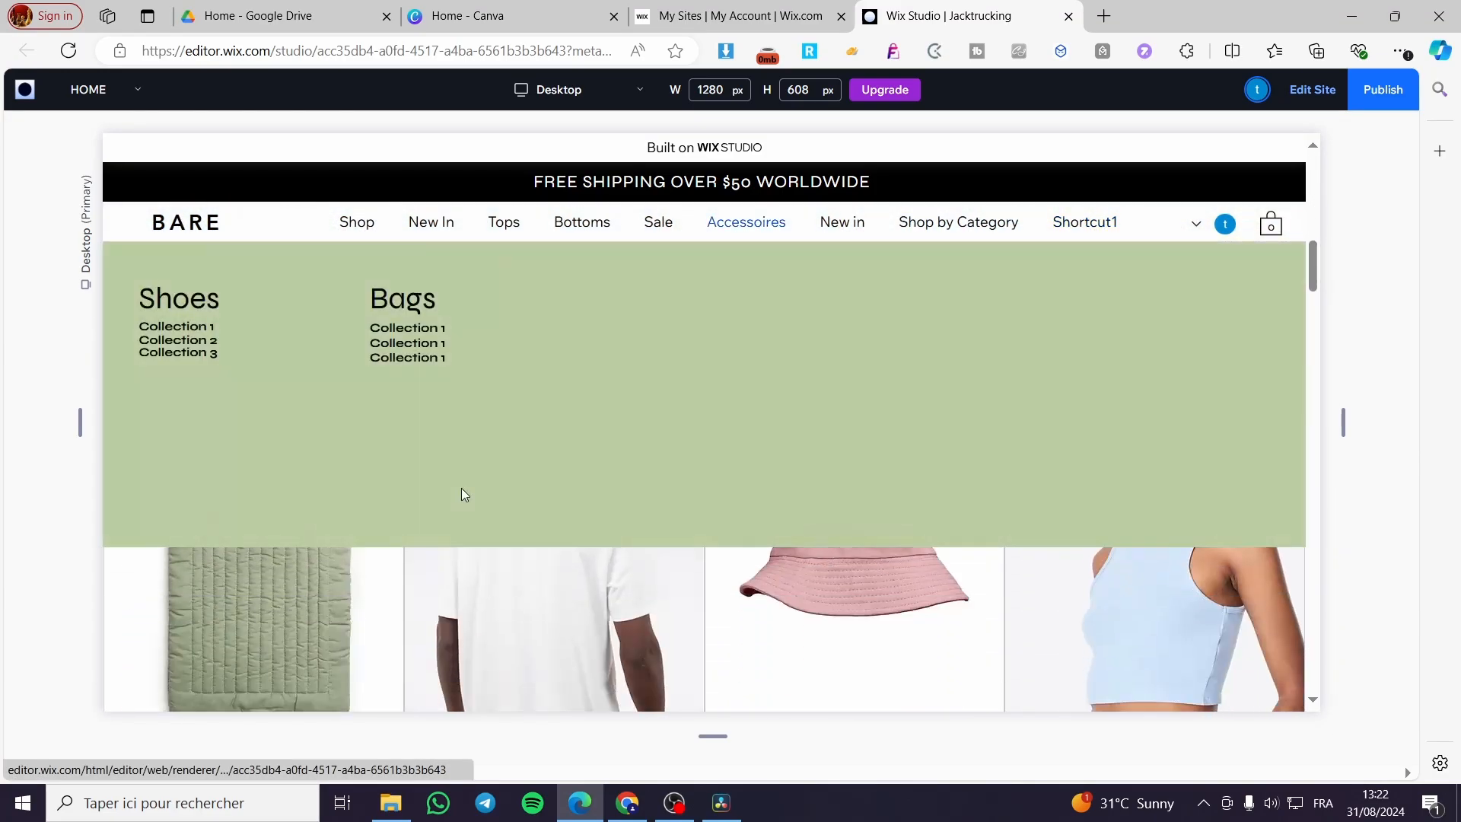